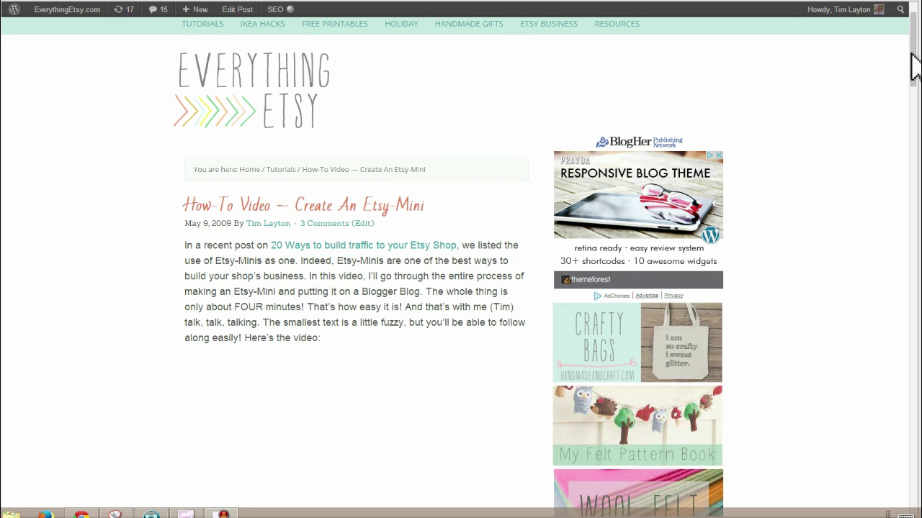
Step: Scroll up and down through the WordPress admin page to look it over
{"action": "left_click_drag", "start_coordinate": [911, 54], "coordinate": [910, 73]}
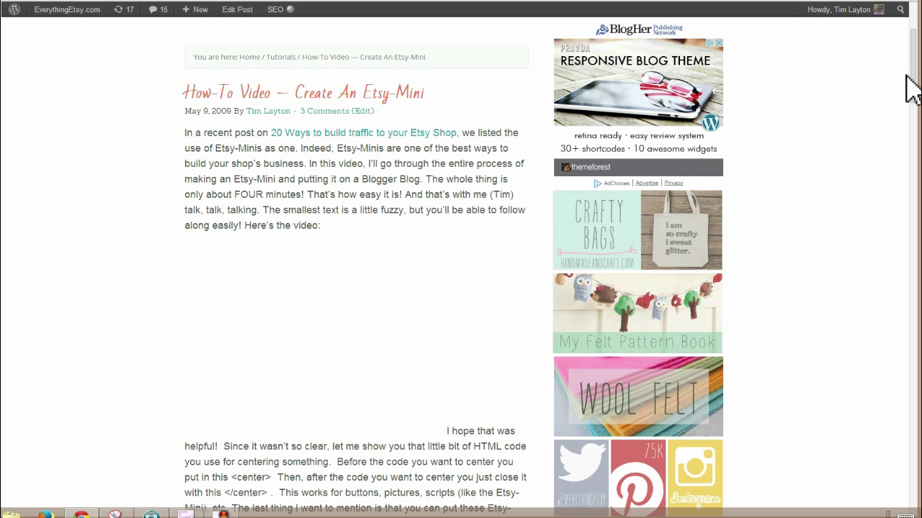
{"action": "left_click_drag", "start_coordinate": [910, 80], "coordinate": [911, 90]}
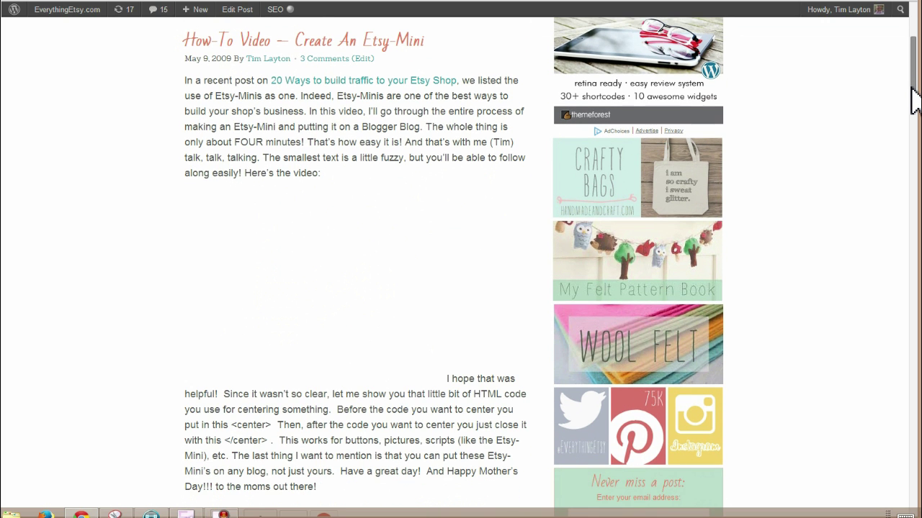
{"action": "mouse_move", "coordinate": [910, 88]}
{"action": "left_mouse_down"}
{"action": "mouse_move", "coordinate": [909, 69]}
{"action": "mouse_move", "coordinate": [906, 92]}
{"action": "mouse_move", "coordinate": [906, 84]}
{"action": "left_mouse_up"}
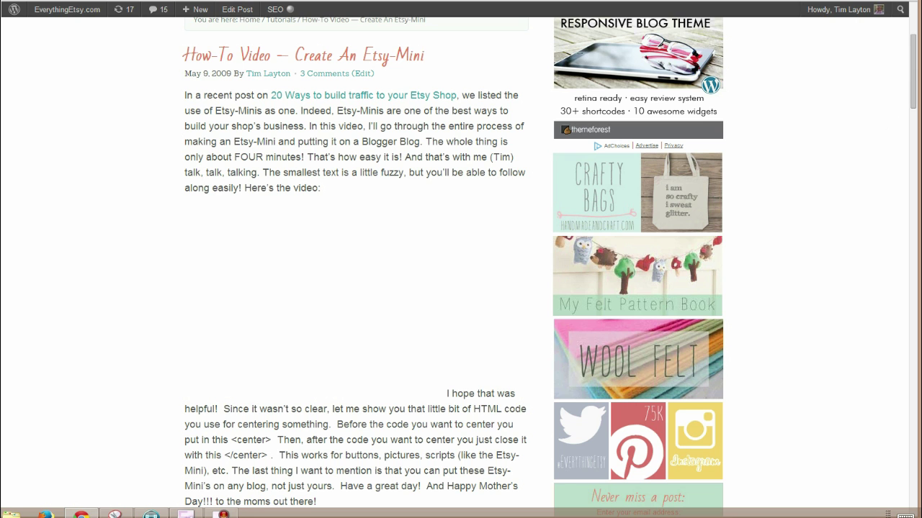
{"action": "left_click_drag", "start_coordinate": [916, 86], "coordinate": [916, 63]}
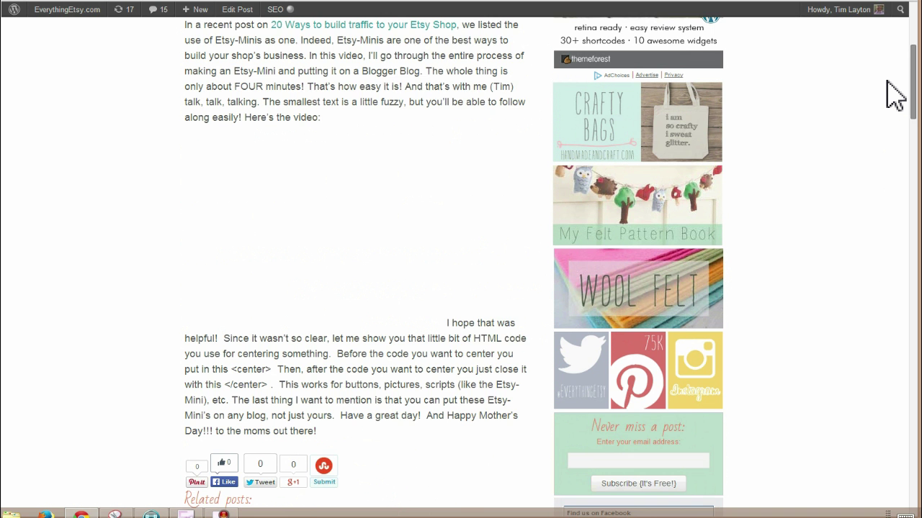
{"action": "scroll", "coordinate": [891, 97], "scroll_direction": "down", "scroll_amount": 2}
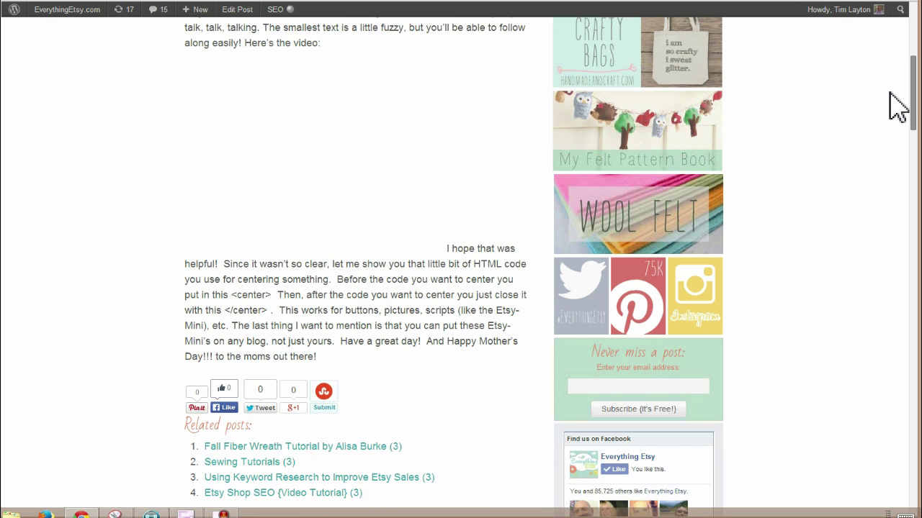
{"action": "scroll", "coordinate": [896, 107], "scroll_direction": "down", "scroll_amount": 5}
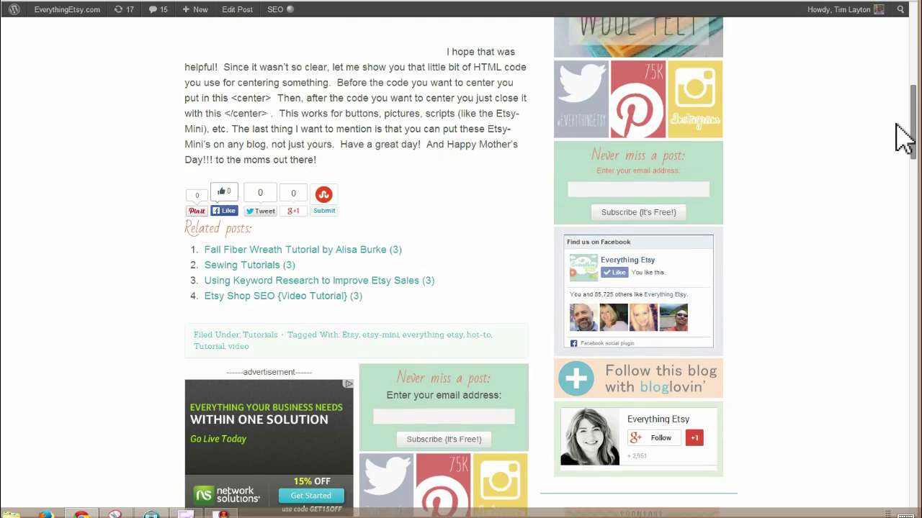
{"action": "scroll", "coordinate": [902, 141], "scroll_direction": "down", "scroll_amount": 1}
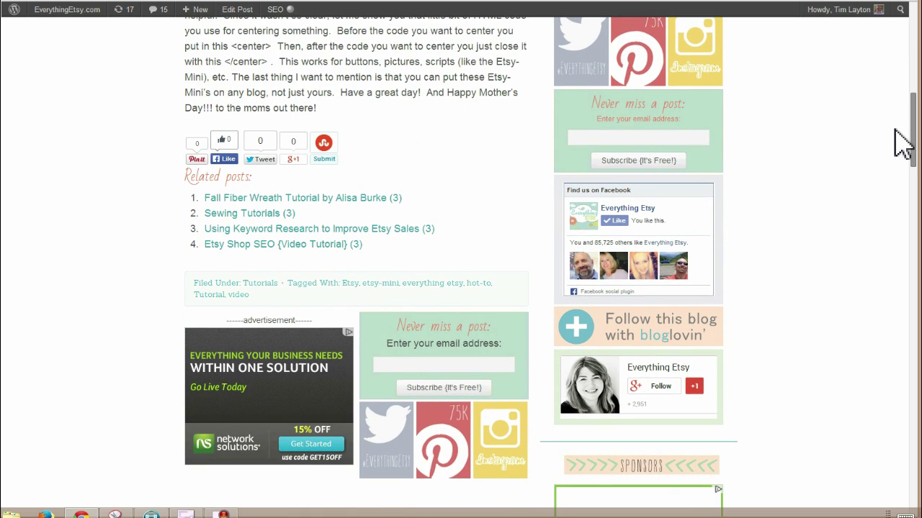
{"action": "scroll", "coordinate": [902, 137], "scroll_direction": "up", "scroll_amount": 5}
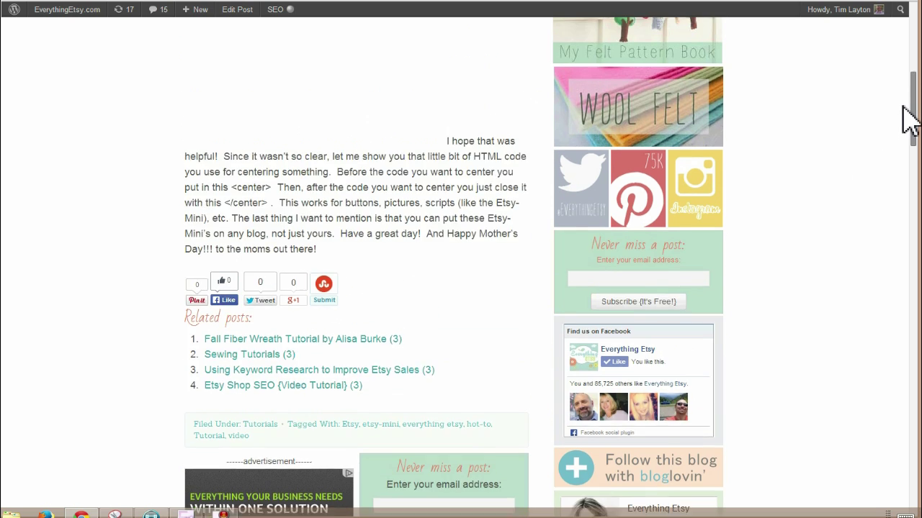
{"action": "scroll", "coordinate": [904, 101], "scroll_direction": "up", "scroll_amount": 5}
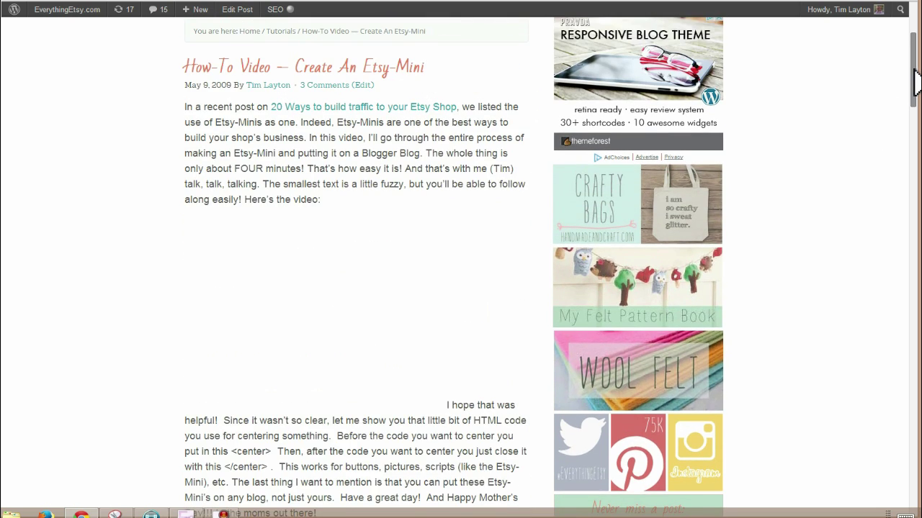
{"action": "left_click_drag", "start_coordinate": [914, 79], "coordinate": [900, 369]}
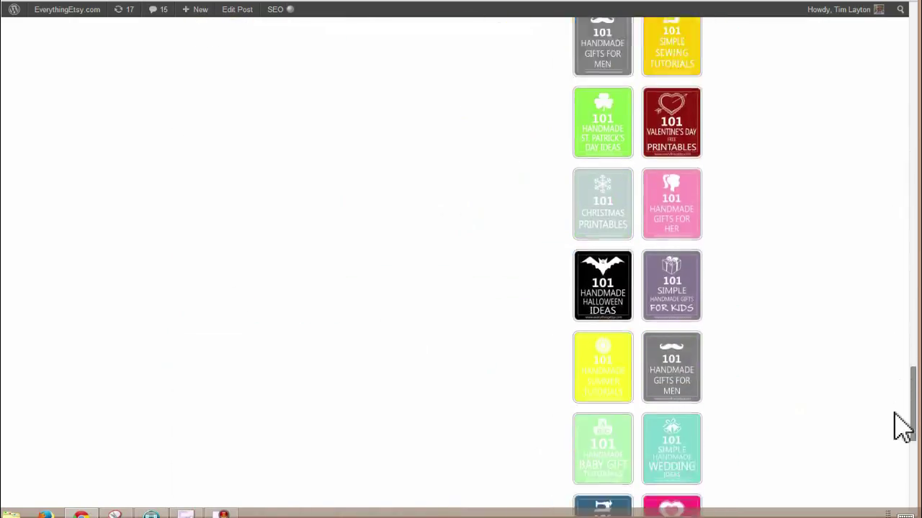
{"action": "left_click_drag", "start_coordinate": [895, 414], "coordinate": [911, 62]}
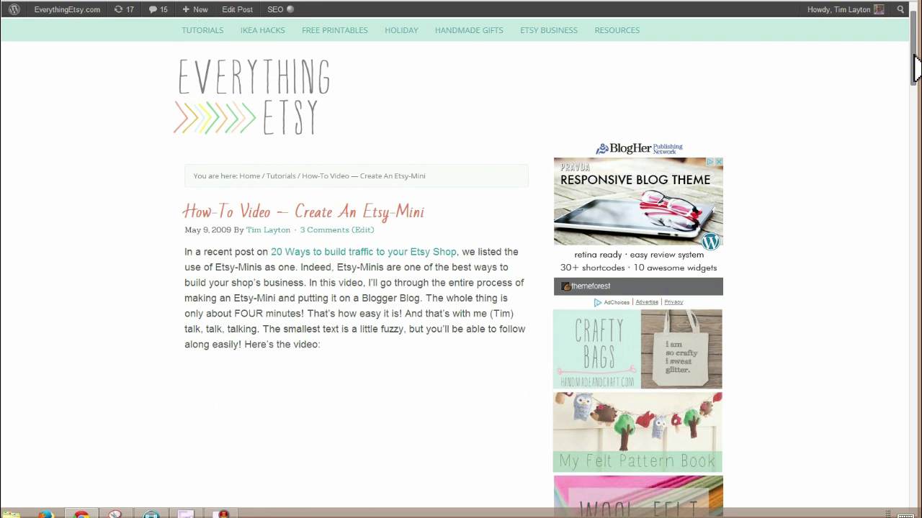
{"action": "left_click_drag", "start_coordinate": [916, 68], "coordinate": [912, 123]}
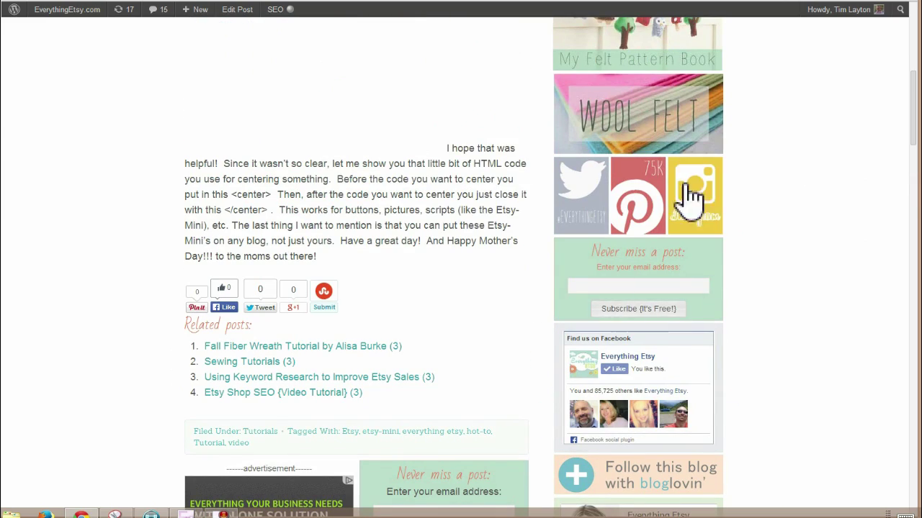
{"action": "left_click_drag", "start_coordinate": [916, 122], "coordinate": [913, 74]}
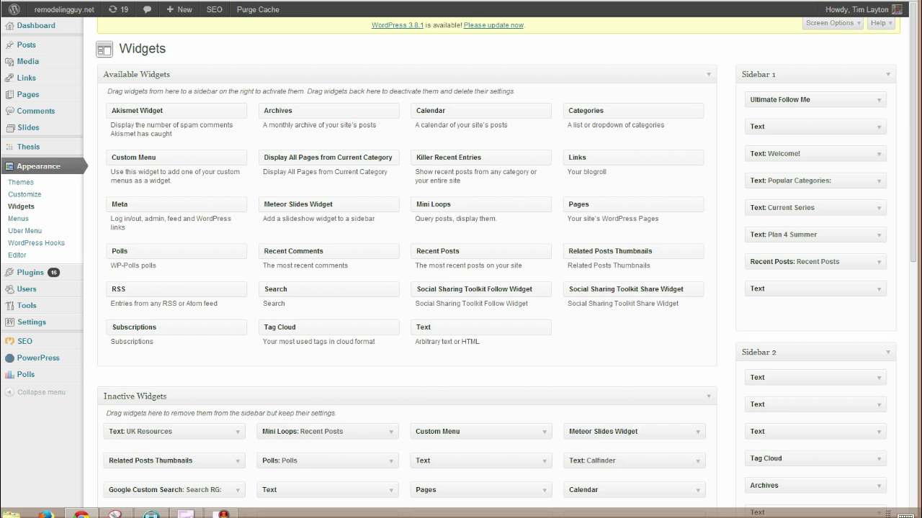
Step: Visit the live remodelingguy.net site and scroll through its content
{"action": "mouse_move", "coordinate": [58, 13]}
{"action": "left_click", "coordinate": [52, 32]}
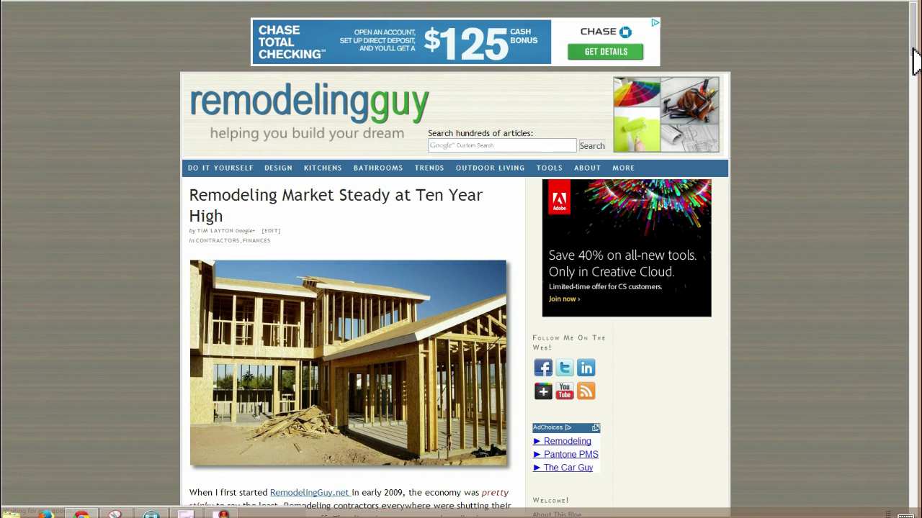
{"action": "scroll", "coordinate": [914, 58], "scroll_direction": "down", "scroll_amount": 2}
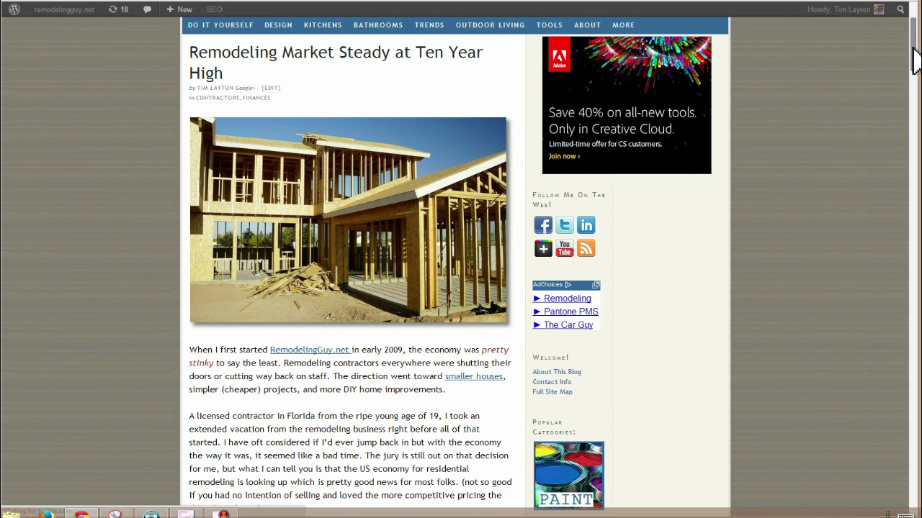
{"action": "scroll", "coordinate": [913, 72], "scroll_direction": "down", "scroll_amount": 2}
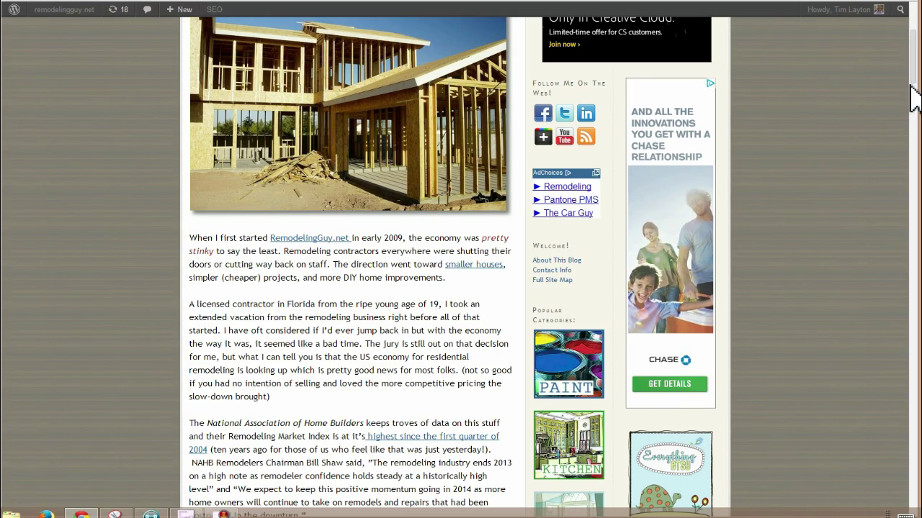
{"action": "left_click_drag", "start_coordinate": [911, 86], "coordinate": [900, 188]}
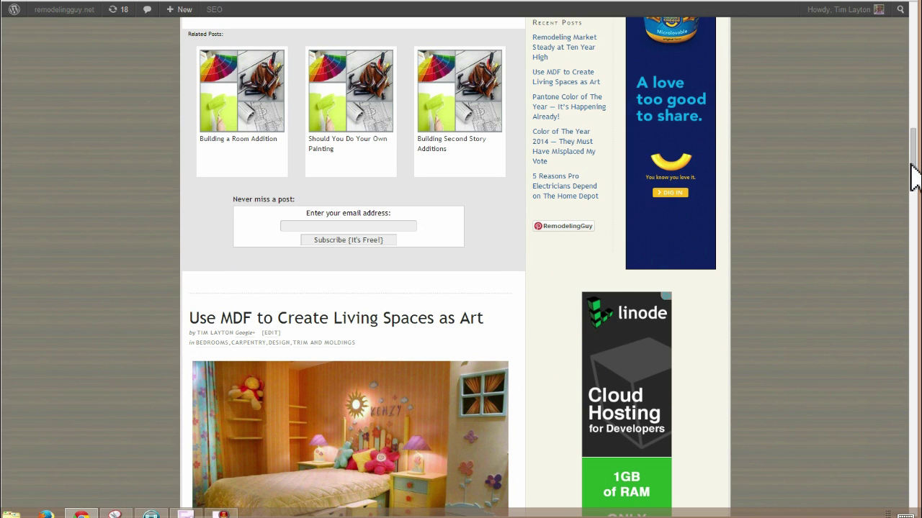
{"action": "left_click_drag", "start_coordinate": [914, 165], "coordinate": [850, 76]}
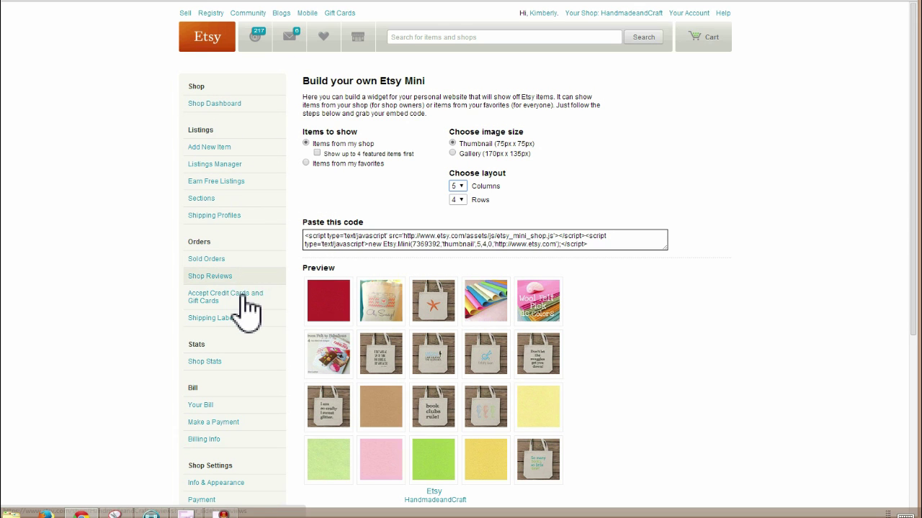
Step: Set the Etsy Mini to featured items first, small thumbnails, 1 column and 4 rows
{"action": "scroll", "coordinate": [247, 324], "scroll_direction": "down", "scroll_amount": 2}
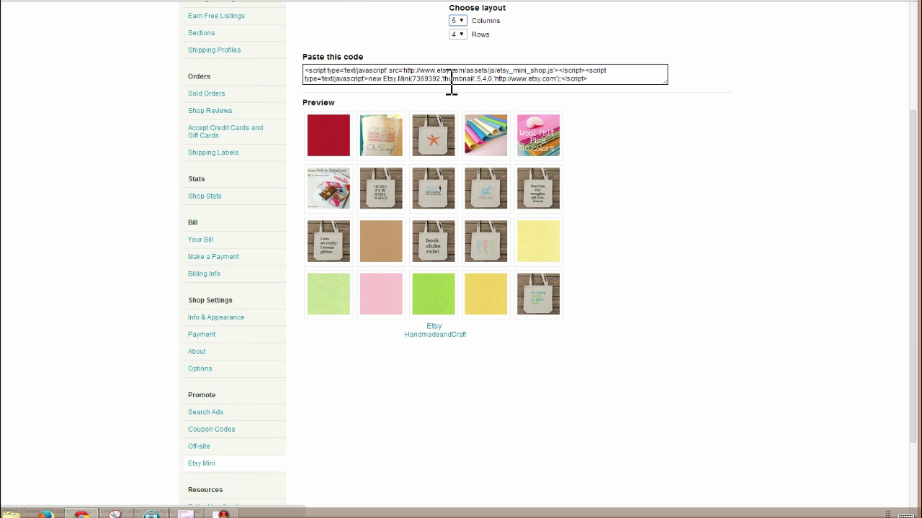
{"action": "scroll", "coordinate": [475, 88], "scroll_direction": "up", "scroll_amount": 2}
{"action": "scroll", "coordinate": [415, 102], "scroll_direction": "up", "scroll_amount": 1}
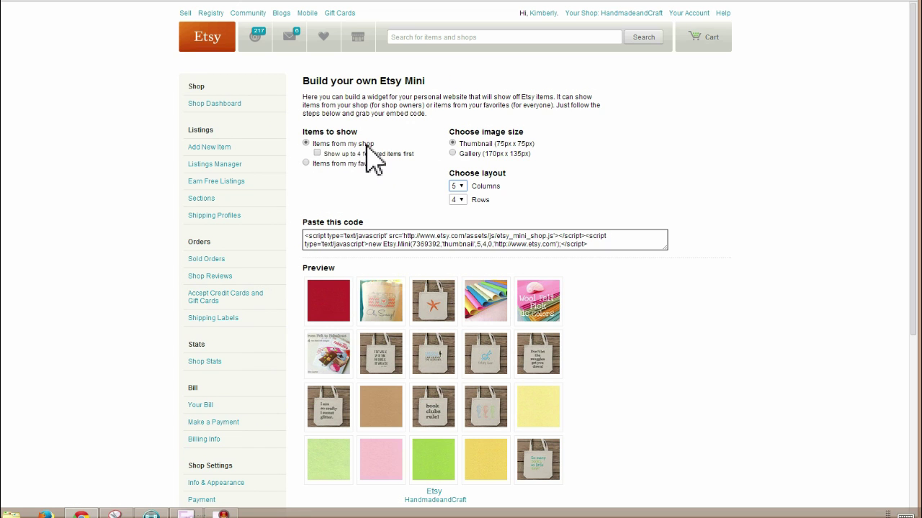
{"action": "left_click", "coordinate": [317, 153]}
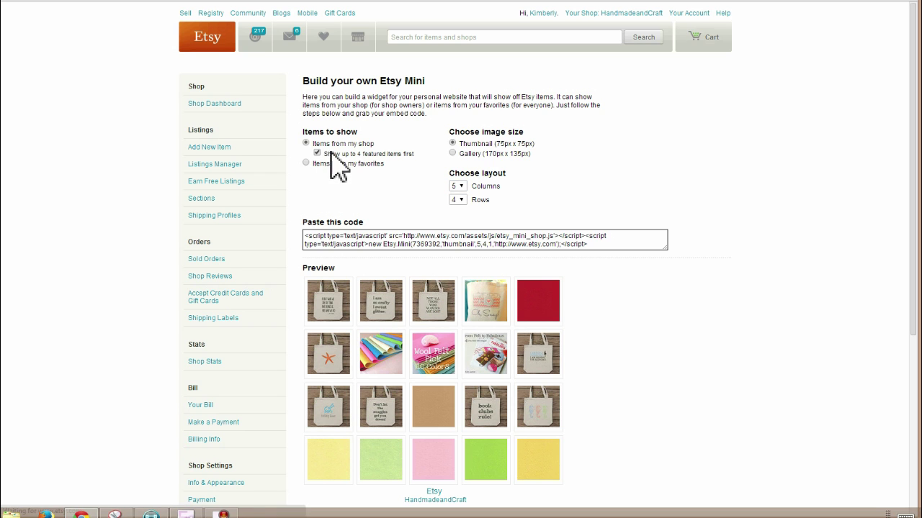
{"action": "left_click", "coordinate": [452, 153]}
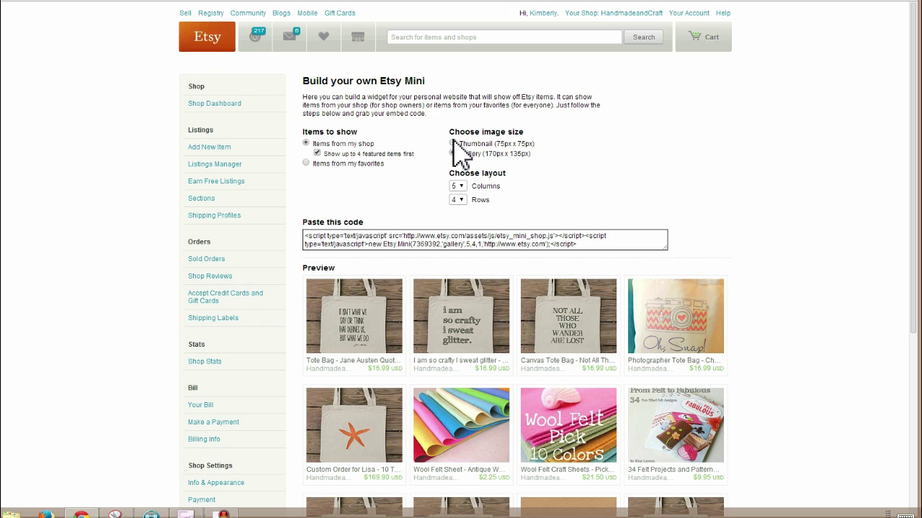
{"action": "left_click", "coordinate": [452, 143]}
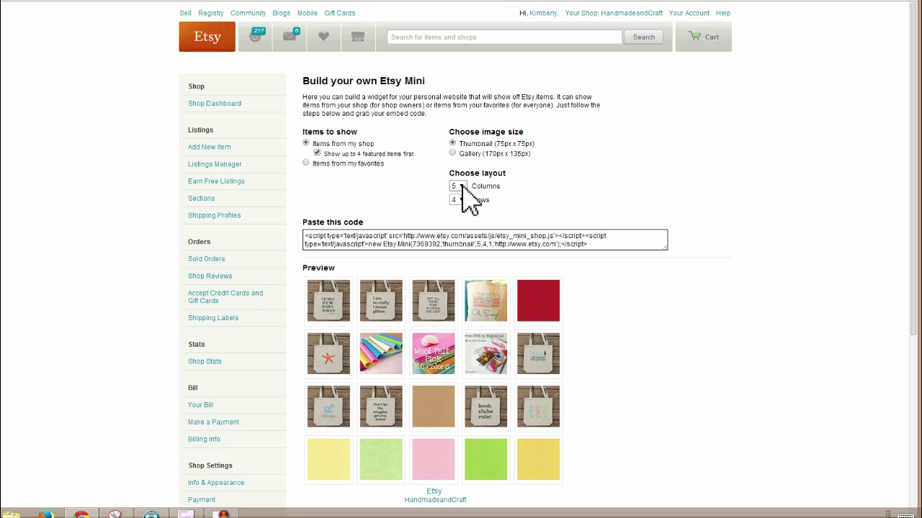
{"action": "left_click", "coordinate": [463, 186]}
{"action": "left_click", "coordinate": [463, 198]}
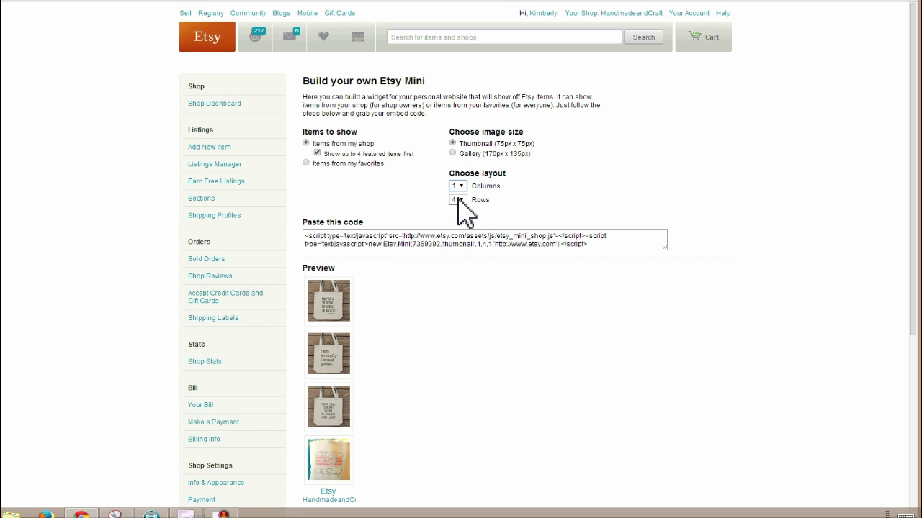
{"action": "scroll", "coordinate": [368, 309], "scroll_direction": "down", "scroll_amount": 1}
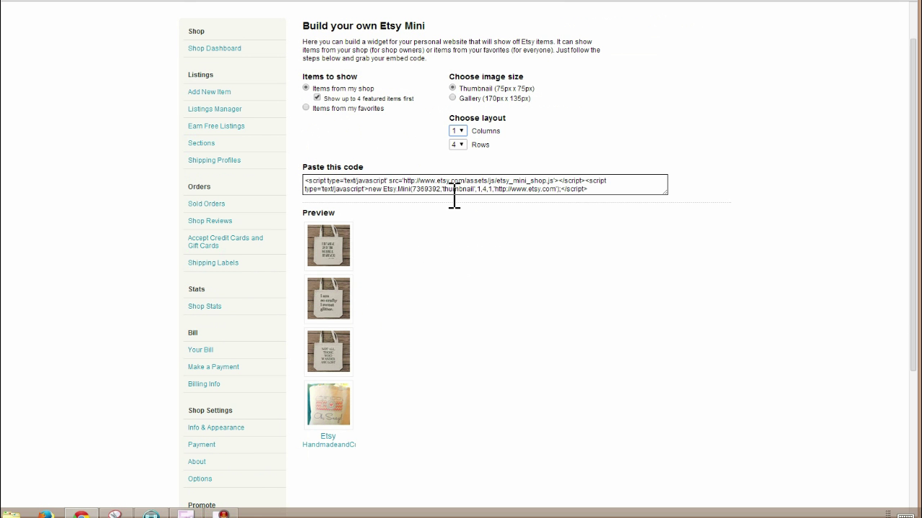
{"action": "left_click", "coordinate": [460, 144]}
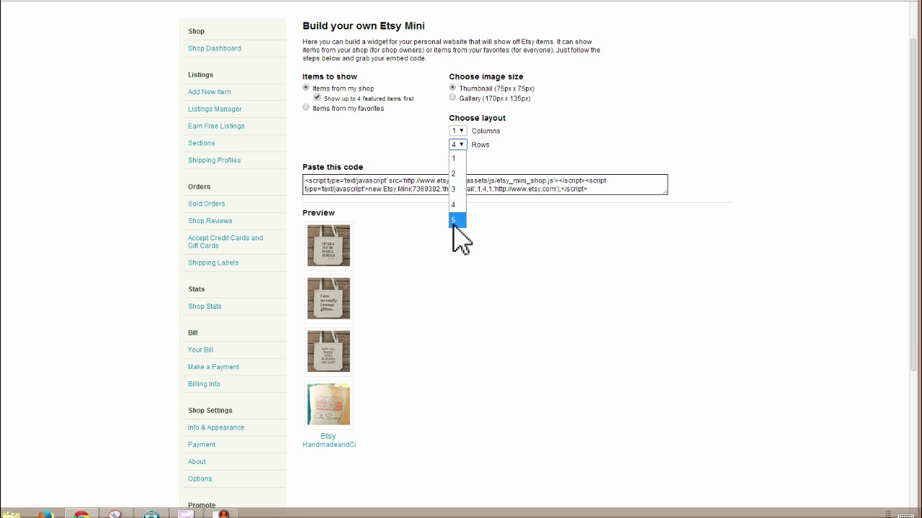
{"action": "left_click", "coordinate": [453, 221]}
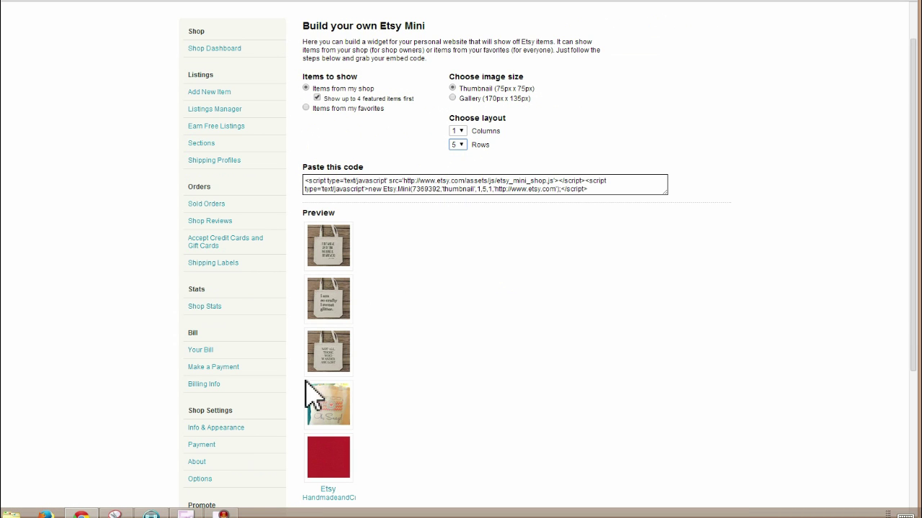
{"action": "scroll", "coordinate": [407, 329], "scroll_direction": "down", "scroll_amount": 1}
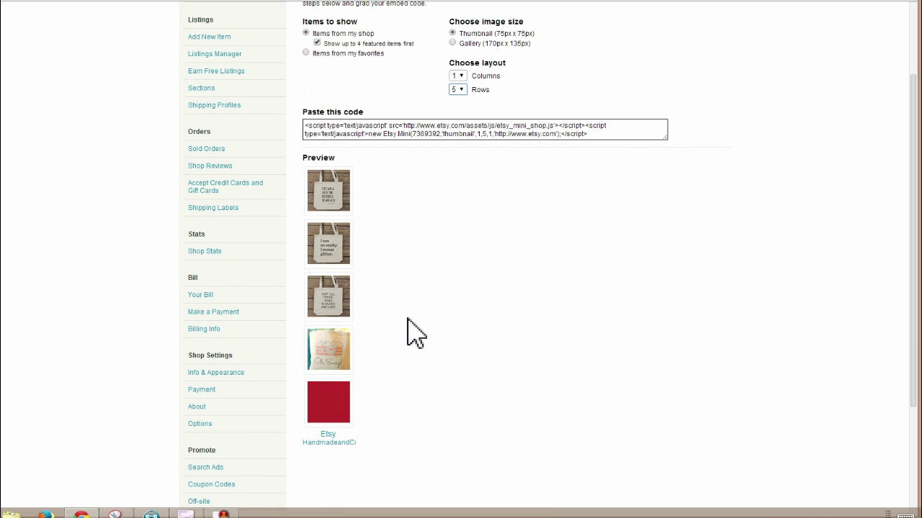
{"action": "left_click", "coordinate": [463, 90]}
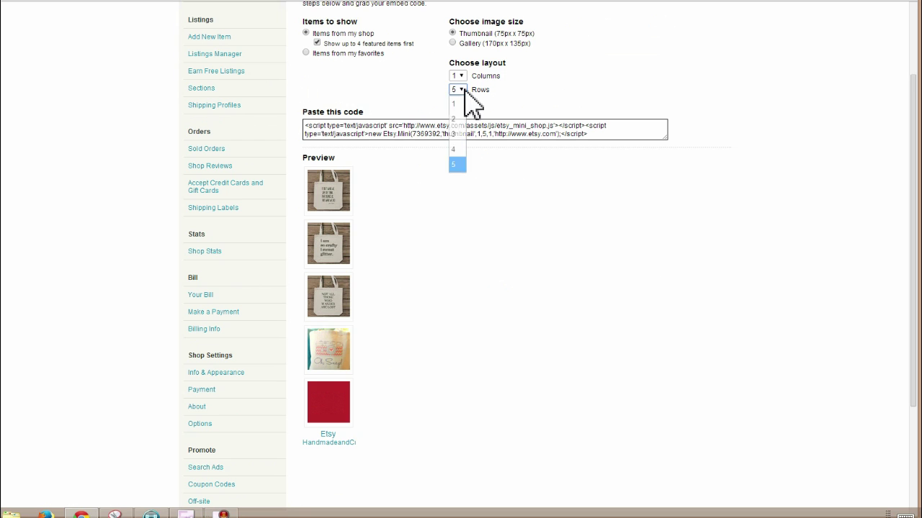
{"action": "left_click", "coordinate": [454, 150]}
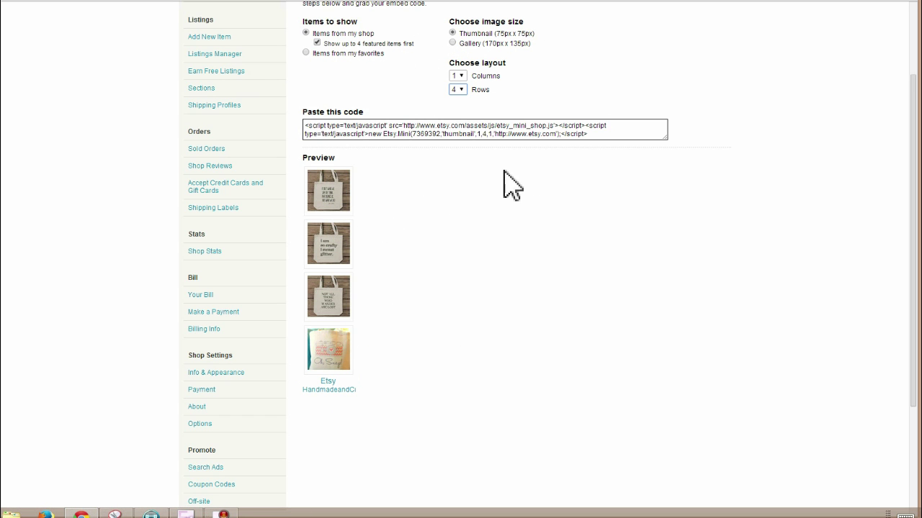
Step: Copy the full embed code from the 'Paste this code' box
{"action": "left_click_drag", "start_coordinate": [609, 134], "coordinate": [287, 119]}
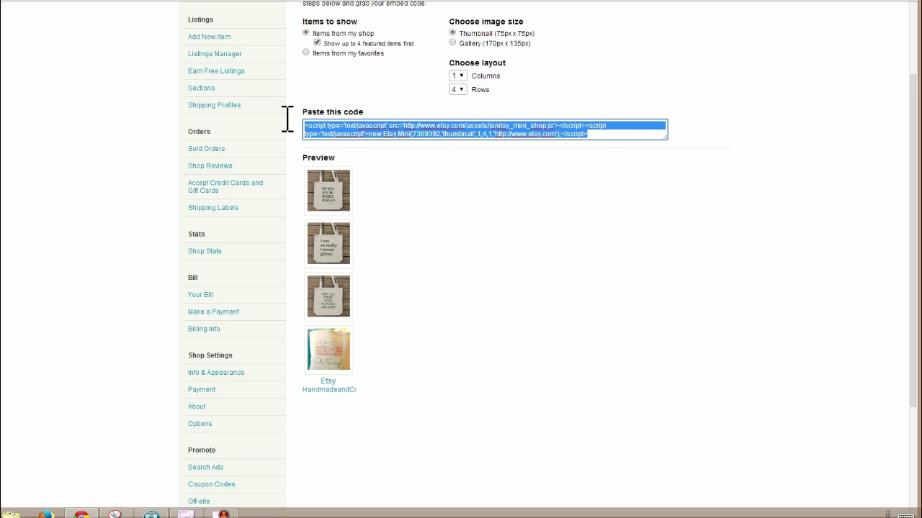
{"action": "right_click", "coordinate": [335, 133]}
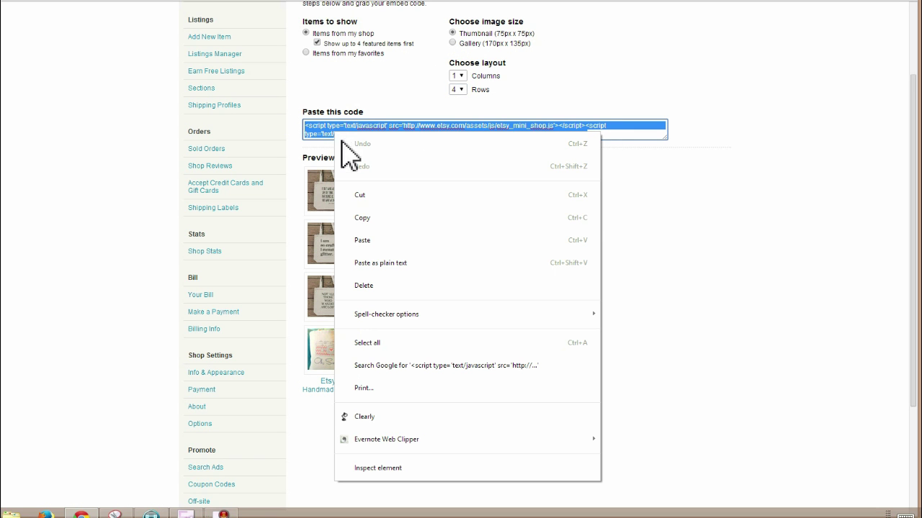
{"action": "left_click", "coordinate": [380, 212]}
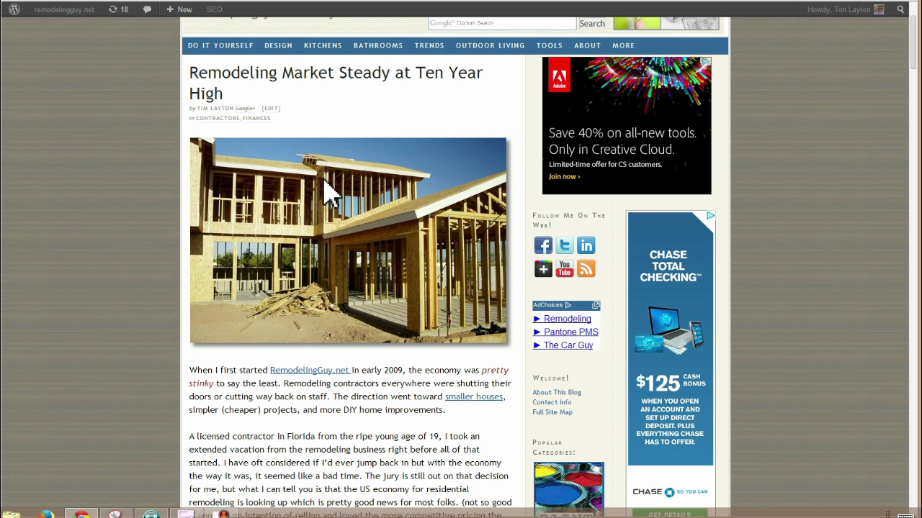
Step: Go to Appearance > Widgets in the remodelingguy.net dashboard
{"action": "mouse_move", "coordinate": [58, 10]}
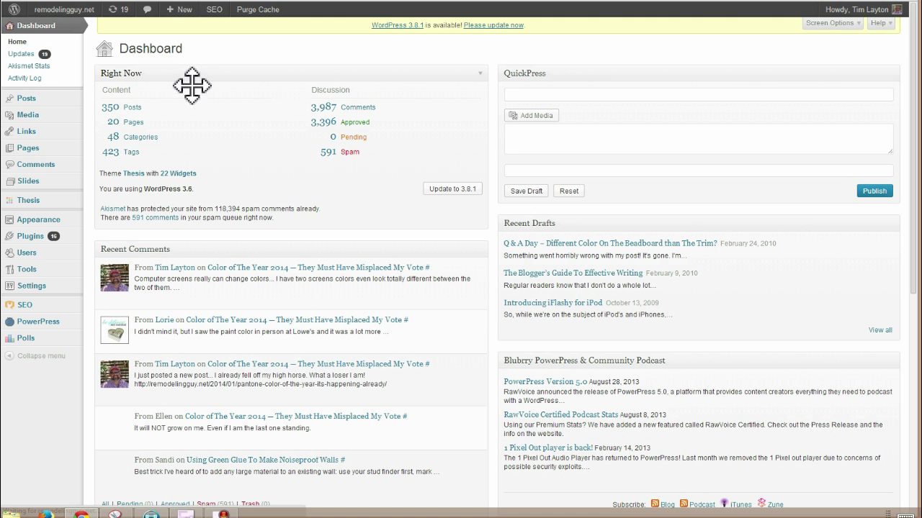
{"action": "mouse_move", "coordinate": [42, 222]}
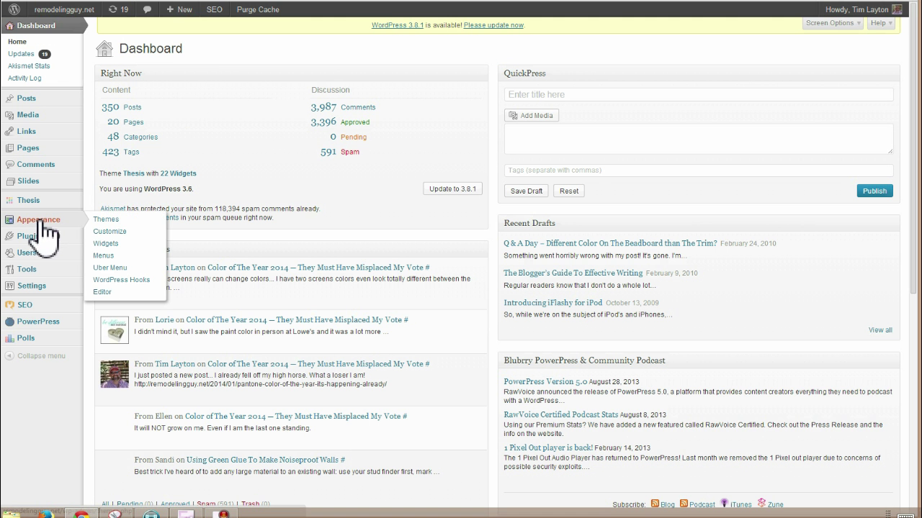
{"action": "left_click", "coordinate": [115, 244]}
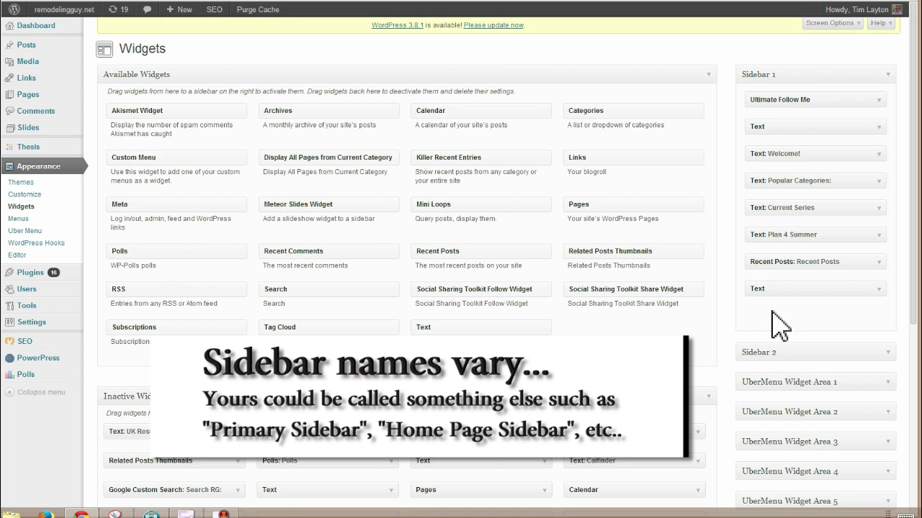
Step: Drop a Text widget into Sidebar 1, paste the Etsy Mini code into it, and save
{"action": "left_click_drag", "start_coordinate": [434, 325], "coordinate": [782, 312]}
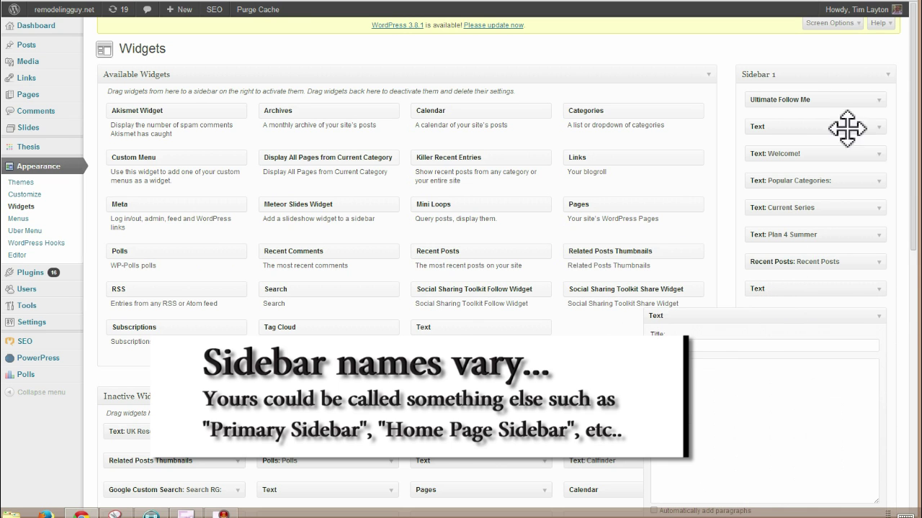
{"action": "left_click", "coordinate": [887, 75]}
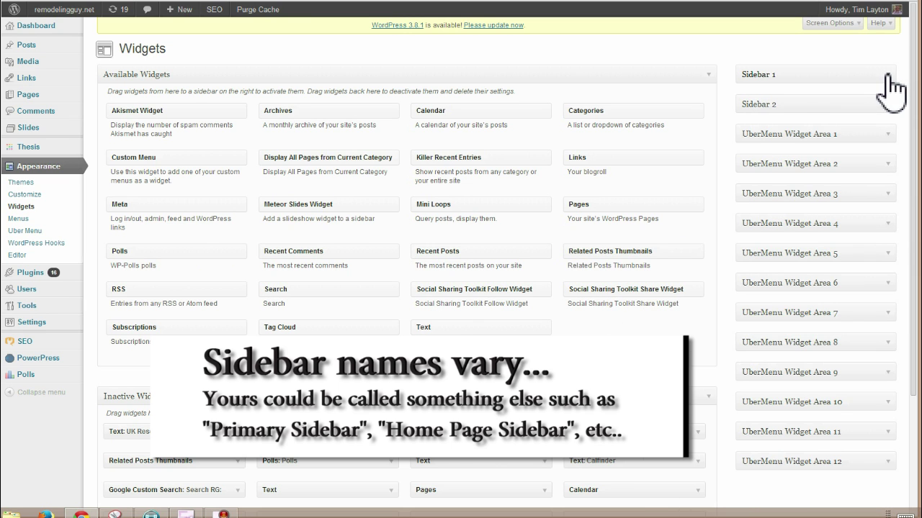
{"action": "left_click", "coordinate": [887, 74]}
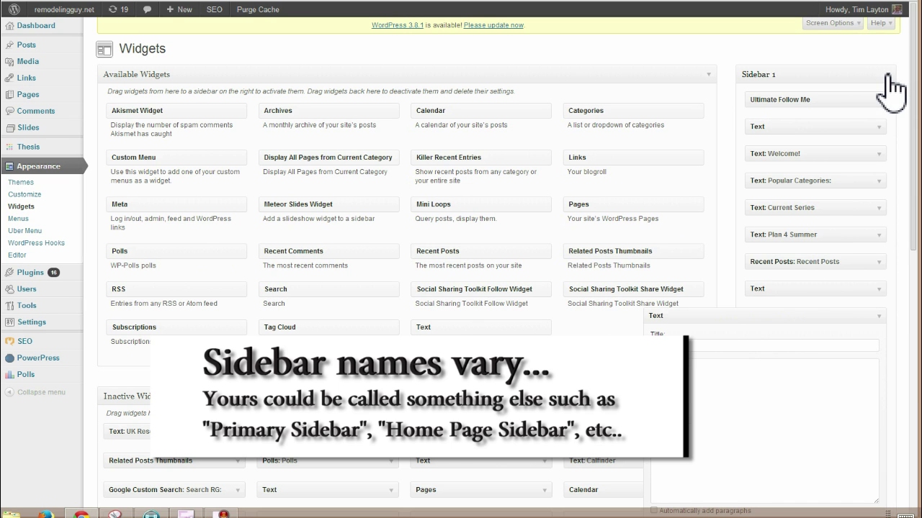
{"action": "left_click", "coordinate": [695, 381]}
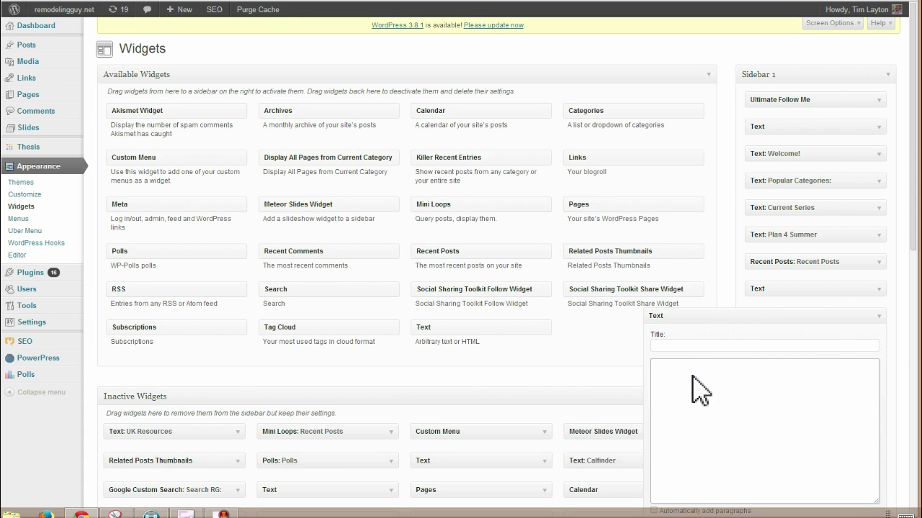
{"action": "right_click", "coordinate": [699, 389]}
{"action": "left_click", "coordinate": [733, 180]}
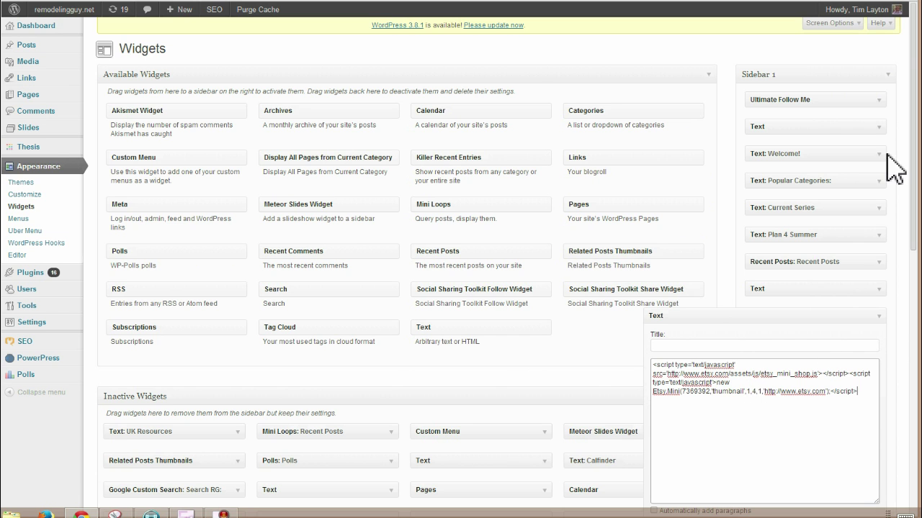
{"action": "scroll", "coordinate": [839, 303], "scroll_direction": "down", "scroll_amount": 3}
{"action": "left_click", "coordinate": [865, 438]}
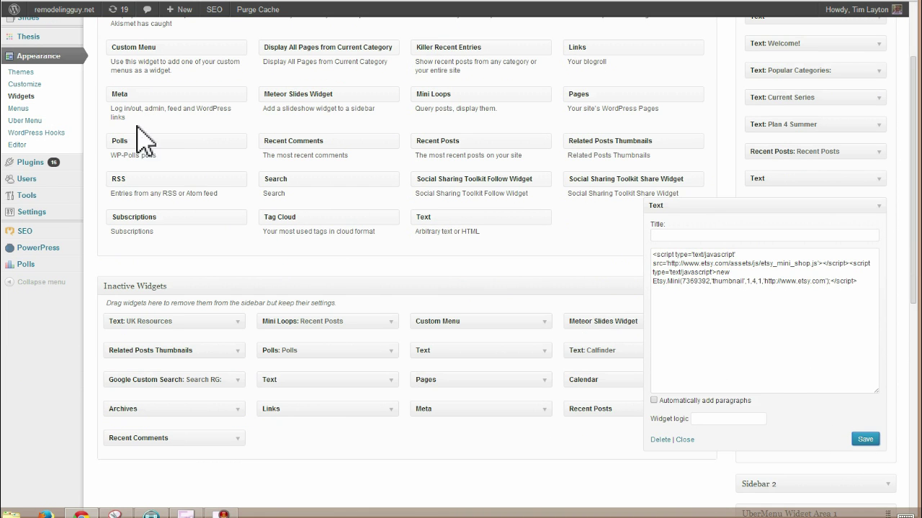
{"action": "scroll", "coordinate": [130, 116], "scroll_direction": "up", "scroll_amount": 3}
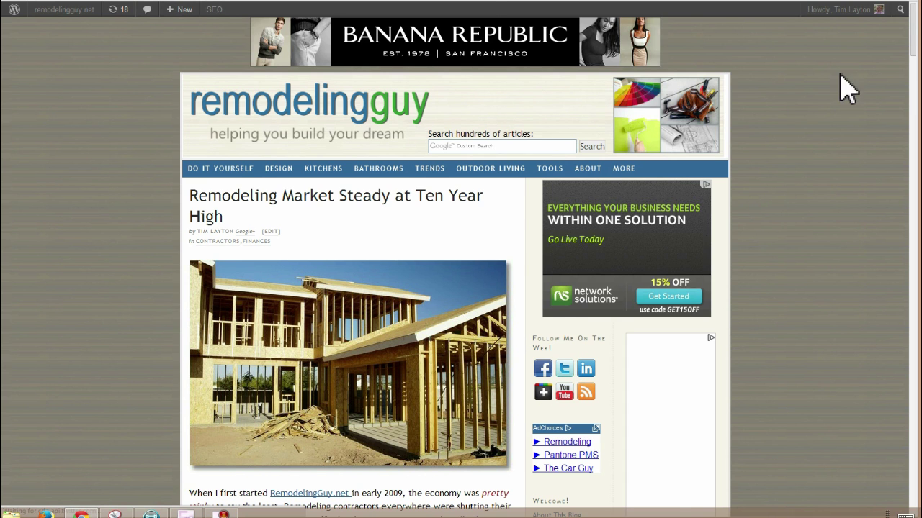
Step: Check the Etsy Mini tote bags in the live sidebar, then return to Widgets
{"action": "scroll", "coordinate": [879, 76], "scroll_direction": "down", "scroll_amount": 5}
{"action": "scroll", "coordinate": [792, 149], "scroll_direction": "down", "scroll_amount": 6}
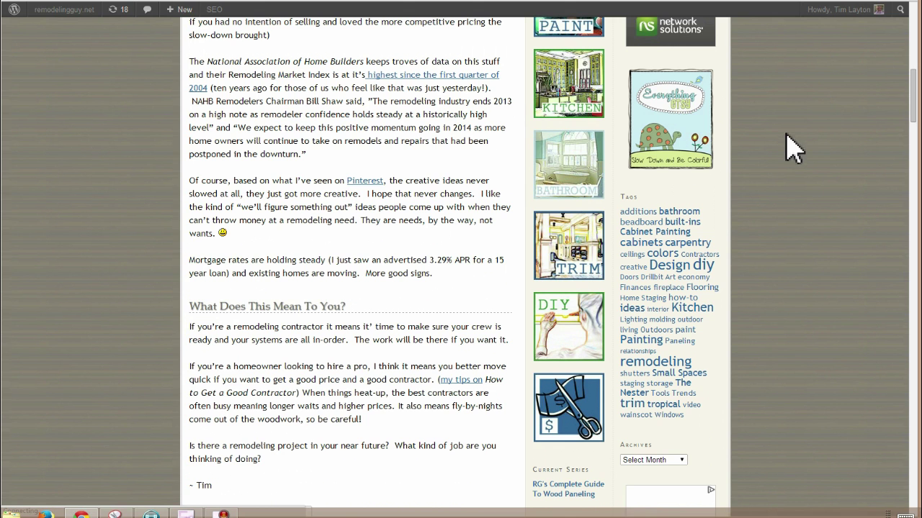
{"action": "scroll", "coordinate": [749, 191], "scroll_direction": "down", "scroll_amount": 8}
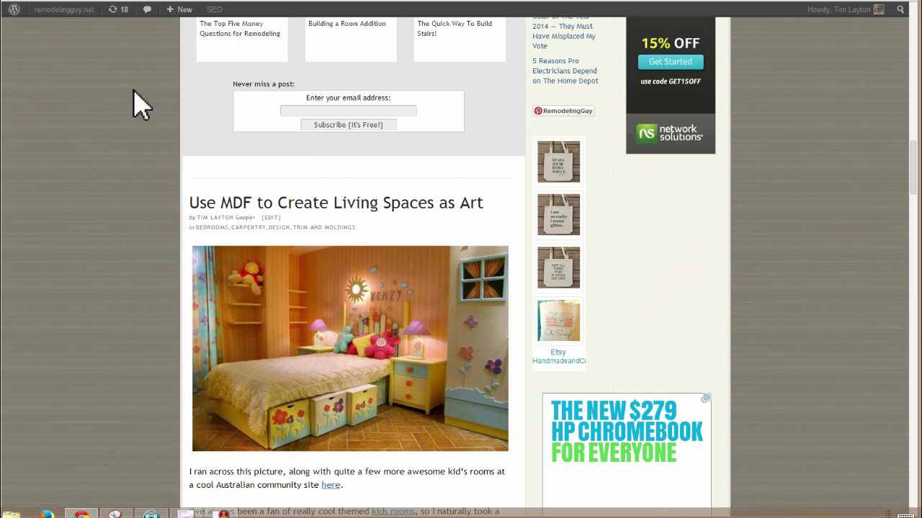
{"action": "mouse_move", "coordinate": [54, 13]}
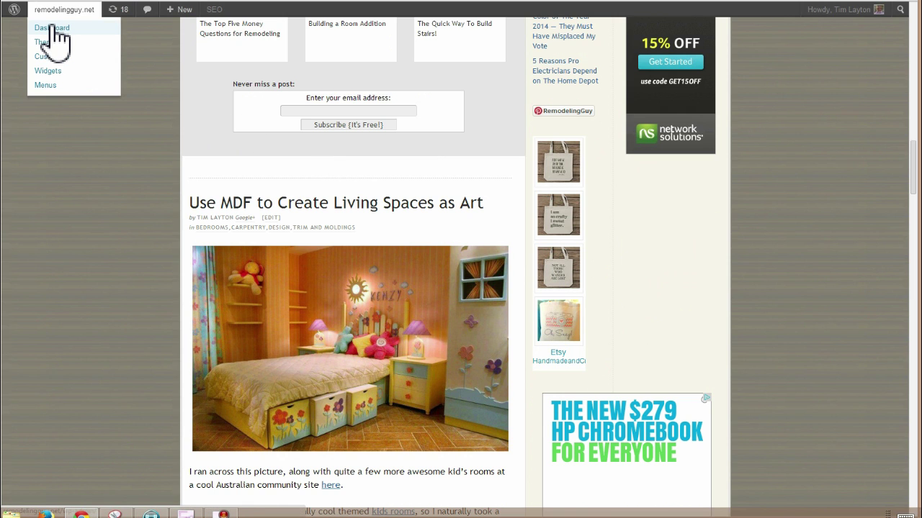
{"action": "left_click", "coordinate": [49, 72]}
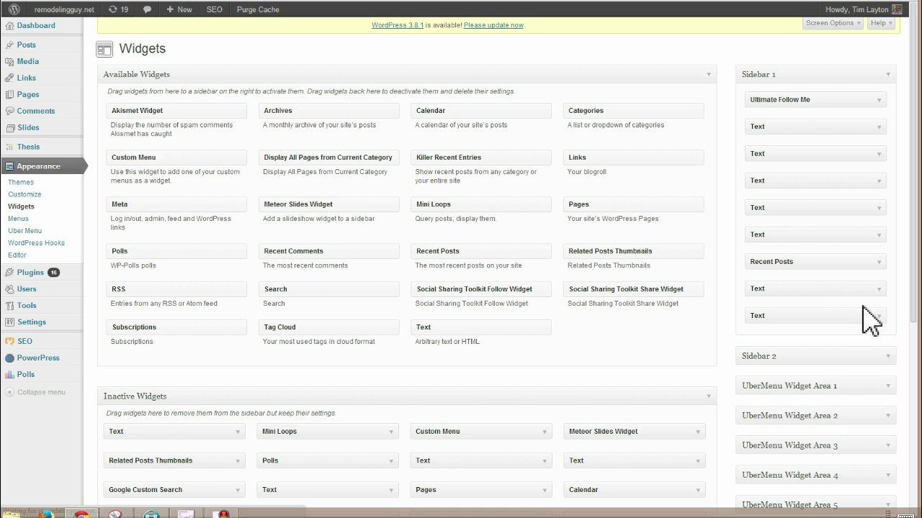
Step: Wrap the Text widget's Etsy code in <center></center> tags, save it, and view the site
{"action": "left_click", "coordinate": [880, 316]}
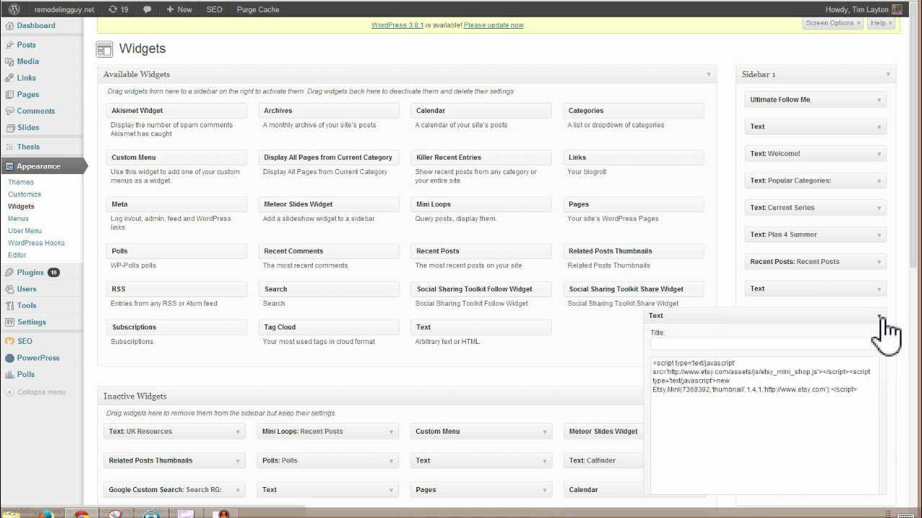
{"action": "left_click", "coordinate": [656, 368]}
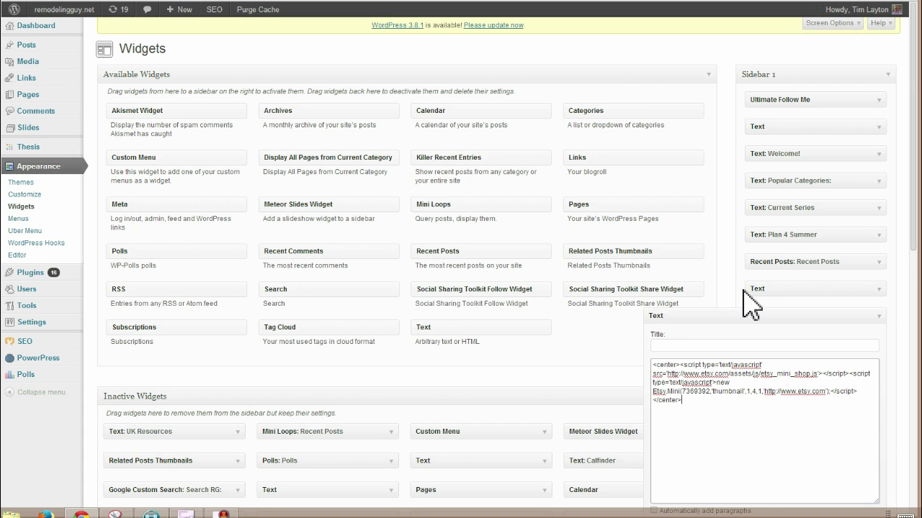
{"action": "scroll", "coordinate": [748, 302], "scroll_direction": "down", "scroll_amount": 2}
{"action": "left_click", "coordinate": [860, 386]}
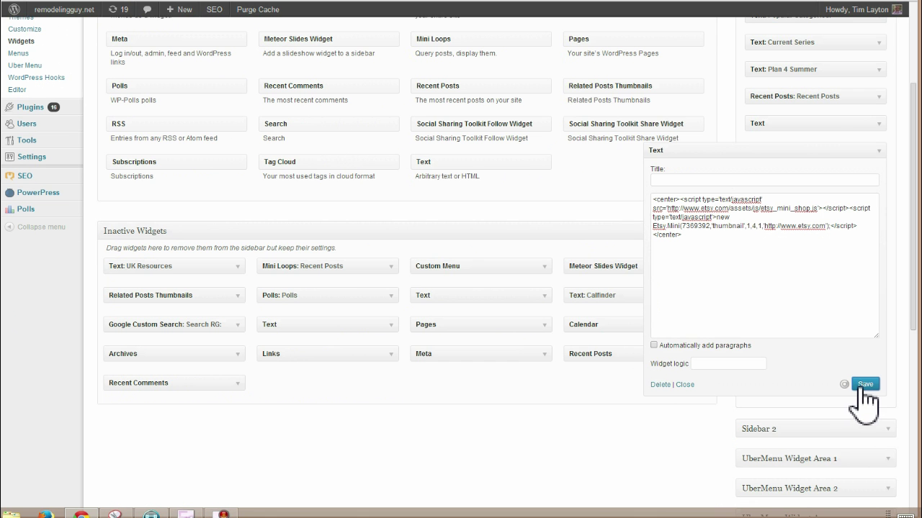
{"action": "mouse_move", "coordinate": [73, 18]}
{"action": "left_click", "coordinate": [57, 30]}
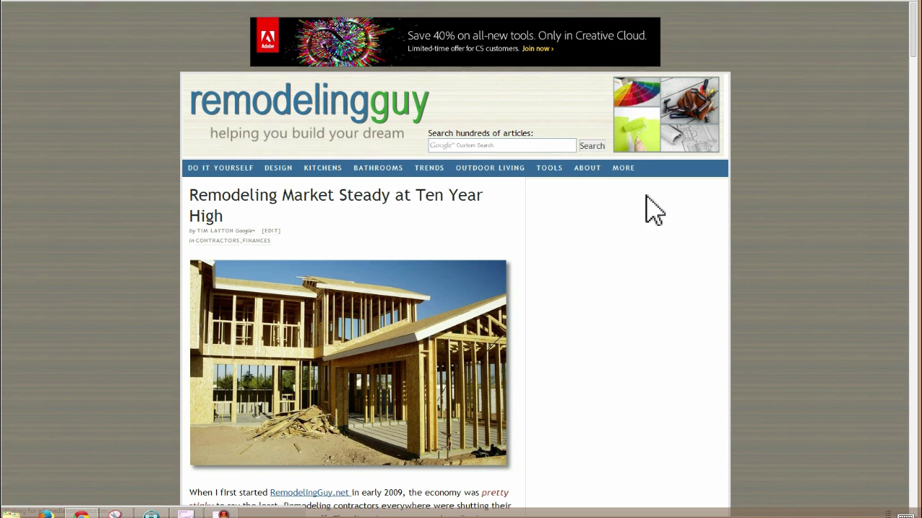
{"action": "scroll", "coordinate": [698, 205], "scroll_direction": "down", "scroll_amount": 3}
{"action": "scroll", "coordinate": [699, 205], "scroll_direction": "down", "scroll_amount": 15}
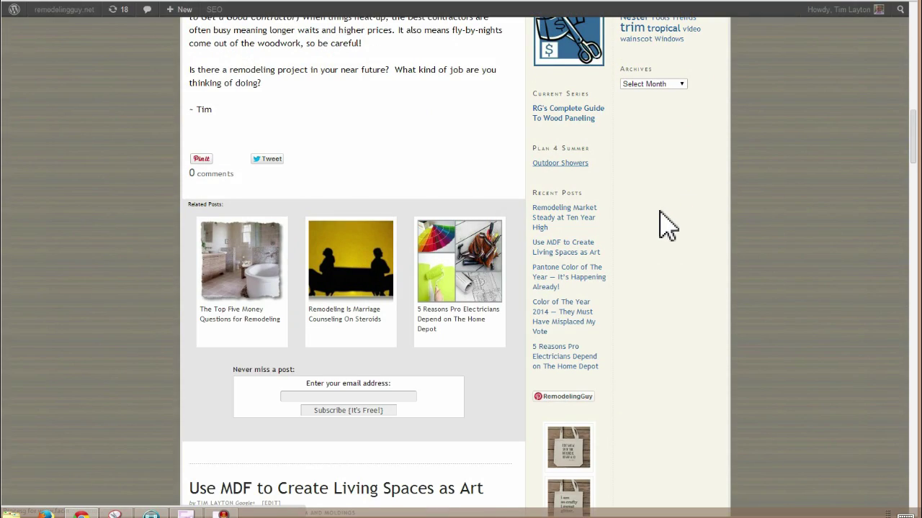
{"action": "scroll", "coordinate": [661, 223], "scroll_direction": "down", "scroll_amount": 6}
{"action": "scroll", "coordinate": [662, 223], "scroll_direction": "down", "scroll_amount": 2}
{"action": "scroll", "coordinate": [611, 199], "scroll_direction": "up", "scroll_amount": 4}
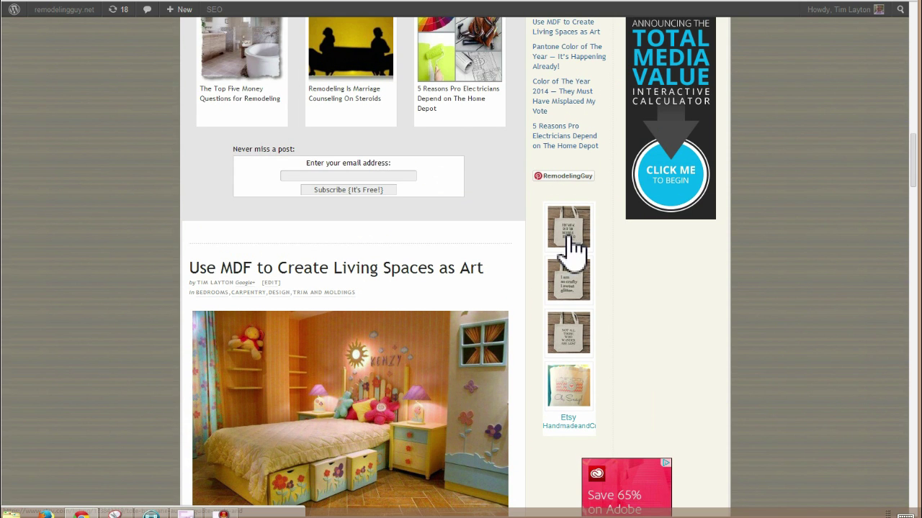
{"action": "left_click", "coordinate": [569, 234]}
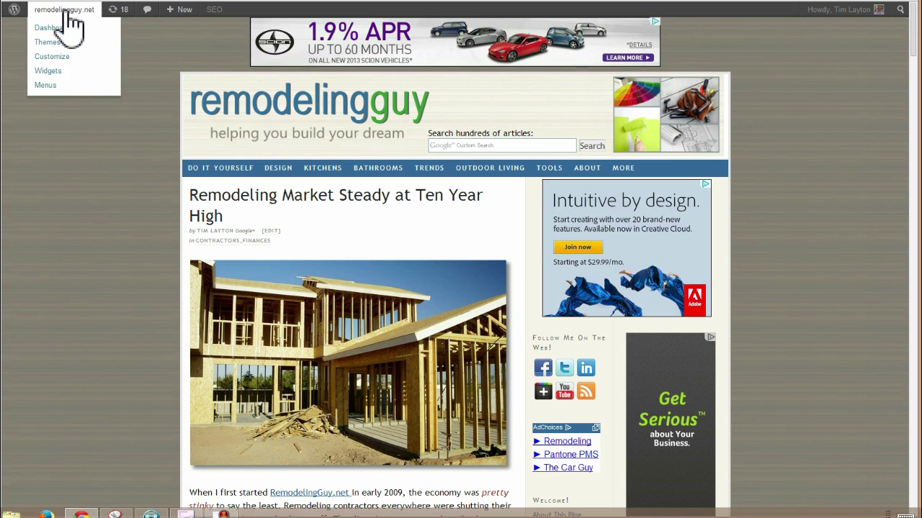
Step: Create a new page titled 'My Etsy Shop' with the editor in Text (HTML) mode
{"action": "mouse_move", "coordinate": [186, 10]}
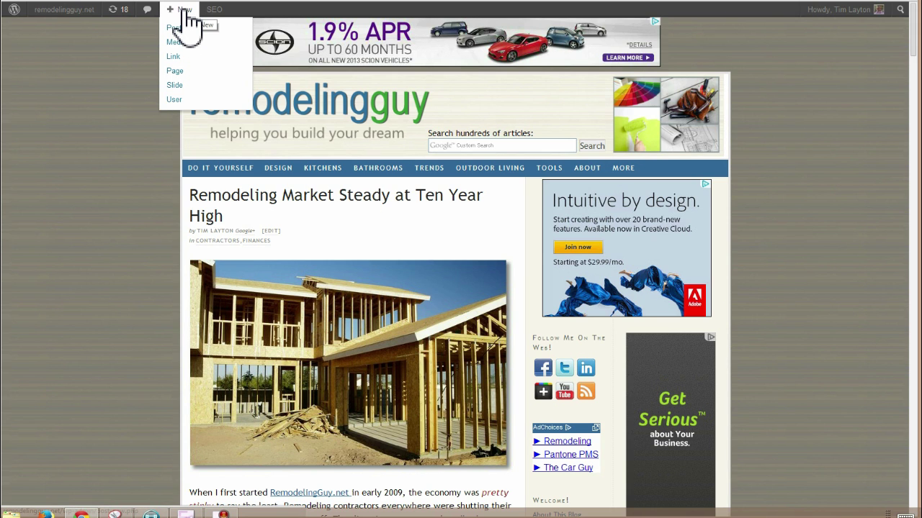
{"action": "left_click", "coordinate": [173, 71]}
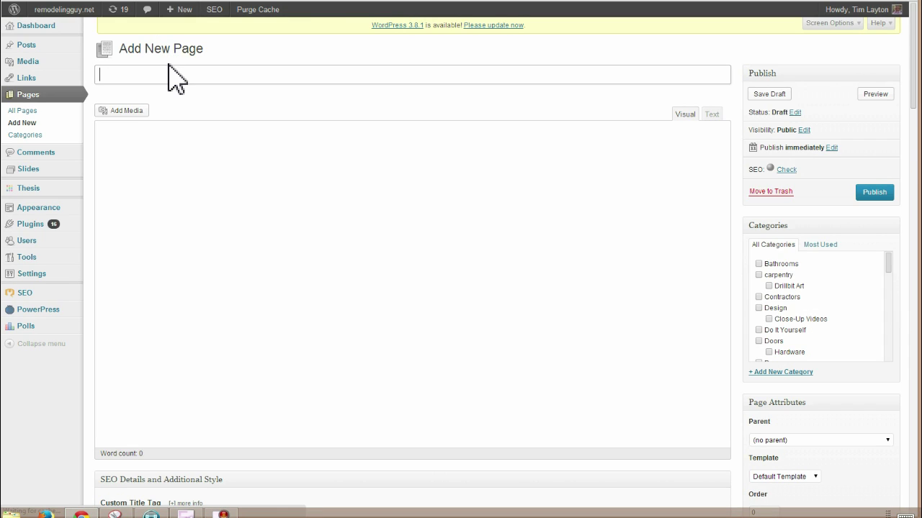
{"action": "type", "text": "My Etsy Shop"}
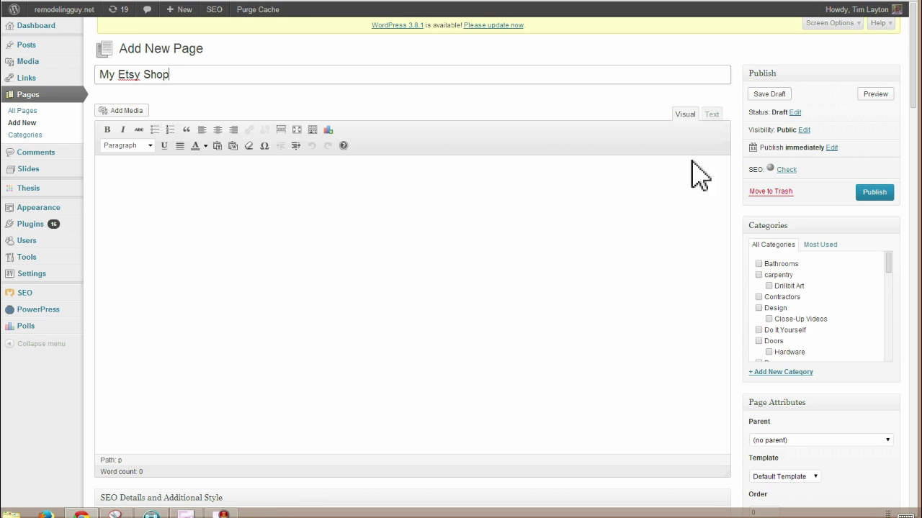
{"action": "left_click", "coordinate": [712, 117]}
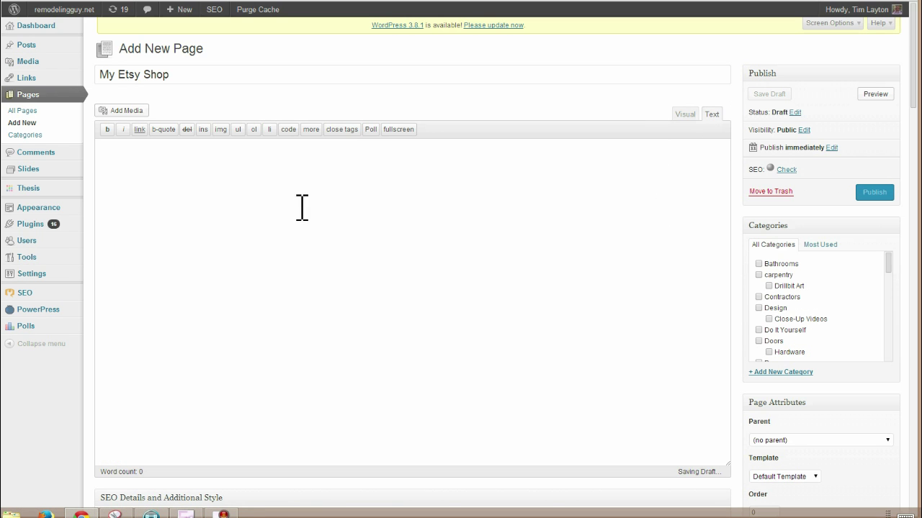
{"action": "left_click", "coordinate": [681, 117]}
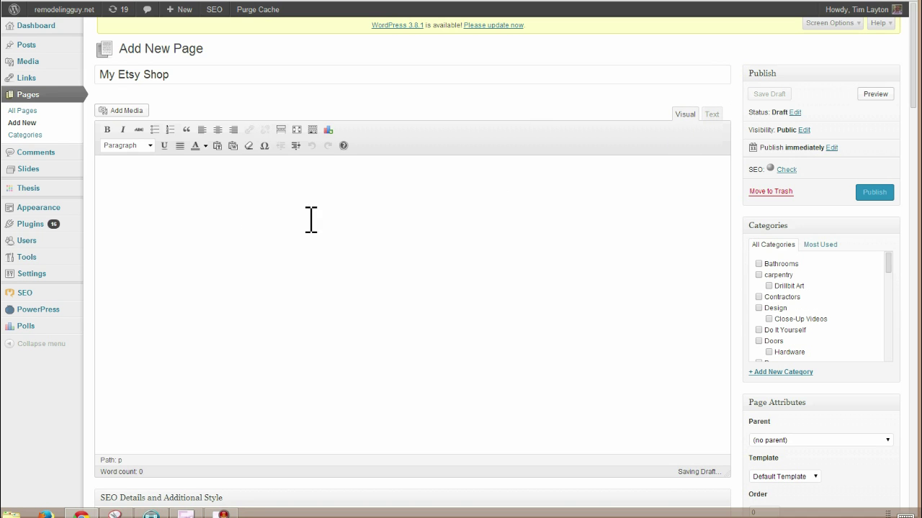
{"action": "left_click", "coordinate": [712, 115]}
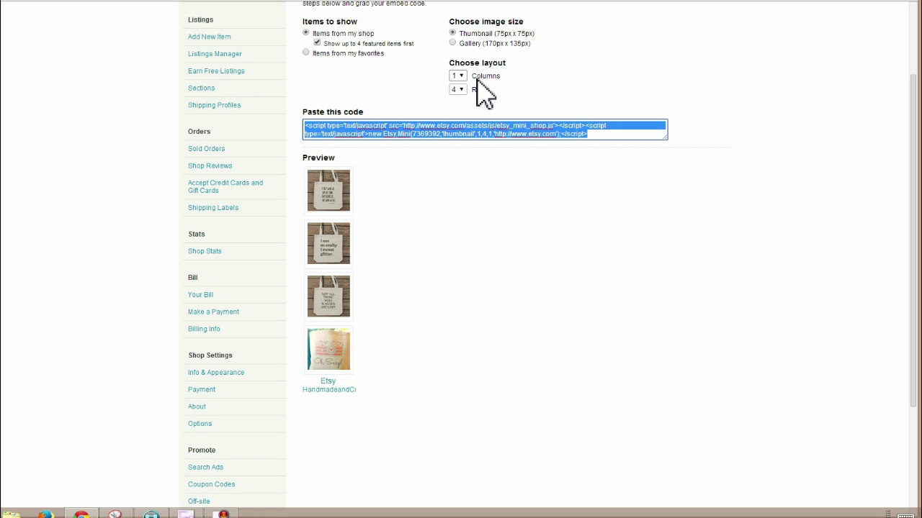
Step: Switch the Etsy Mini to Gallery (170px x 135px) images with 4 columns
{"action": "left_click", "coordinate": [453, 44]}
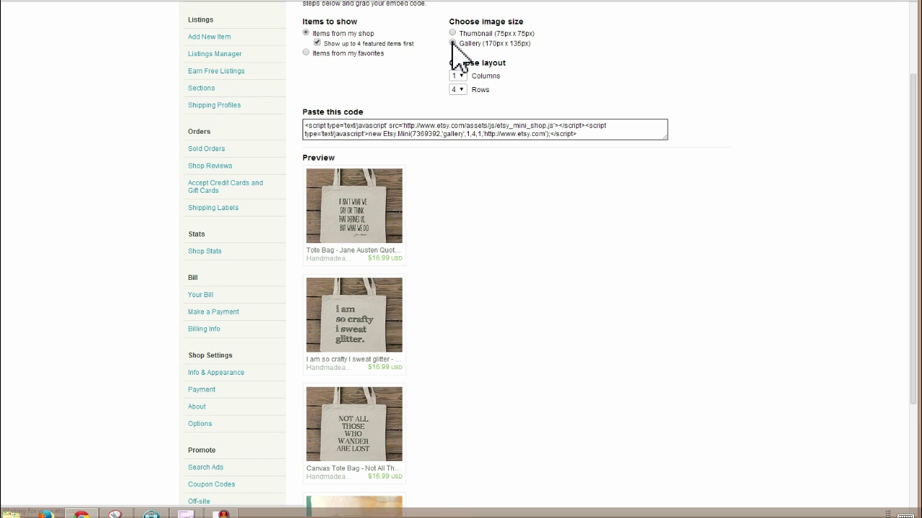
{"action": "left_click", "coordinate": [463, 80]}
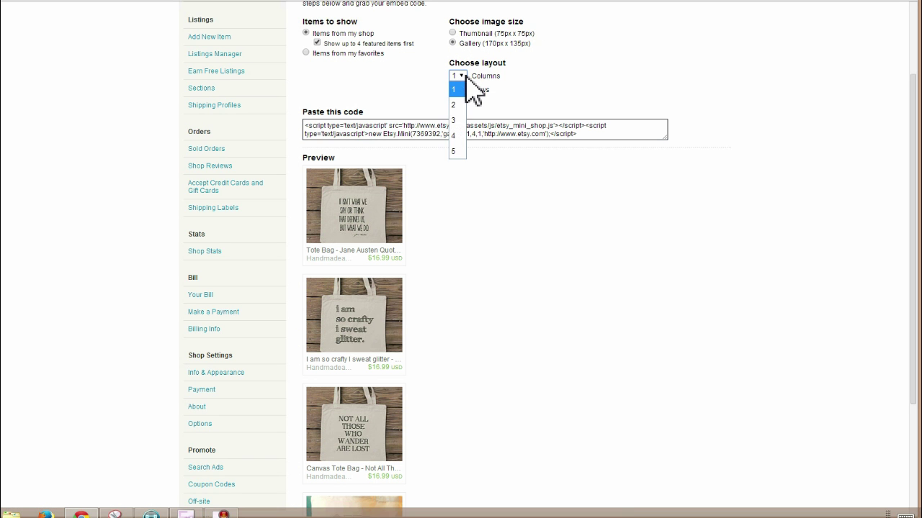
{"action": "left_click", "coordinate": [459, 143]}
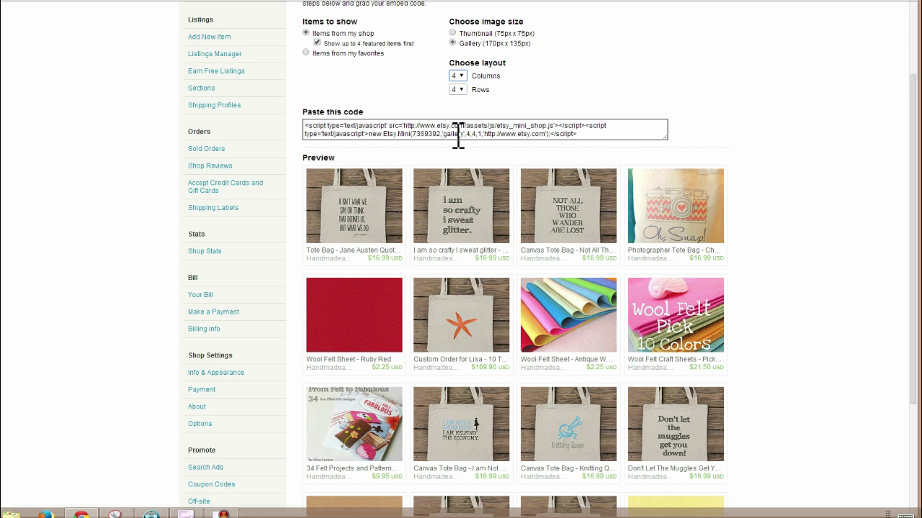
{"action": "scroll", "coordinate": [569, 238], "scroll_direction": "down", "scroll_amount": 2}
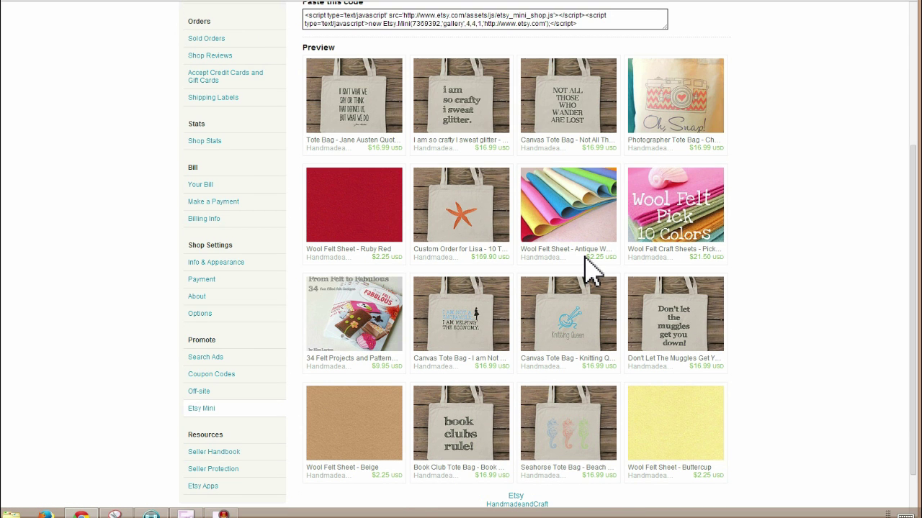
{"action": "scroll", "coordinate": [584, 266], "scroll_direction": "up", "scroll_amount": 2}
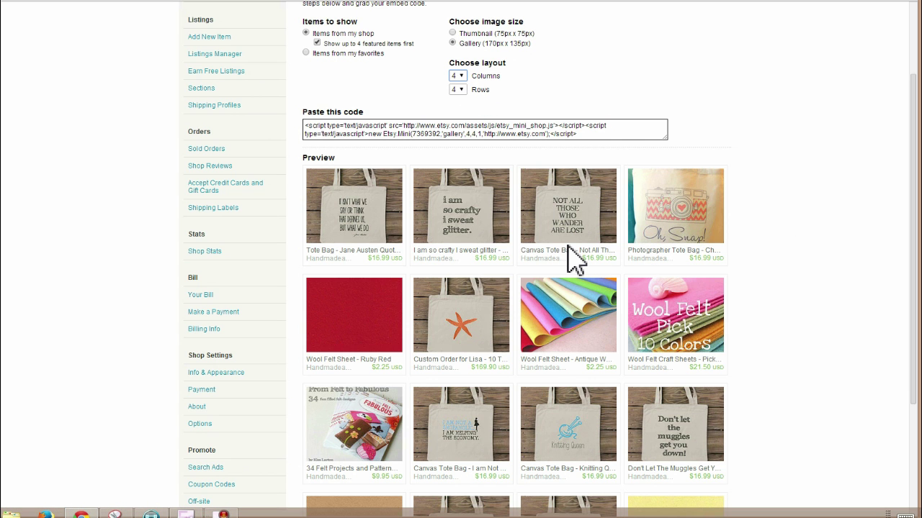
{"action": "scroll", "coordinate": [566, 246], "scroll_direction": "down", "scroll_amount": 3}
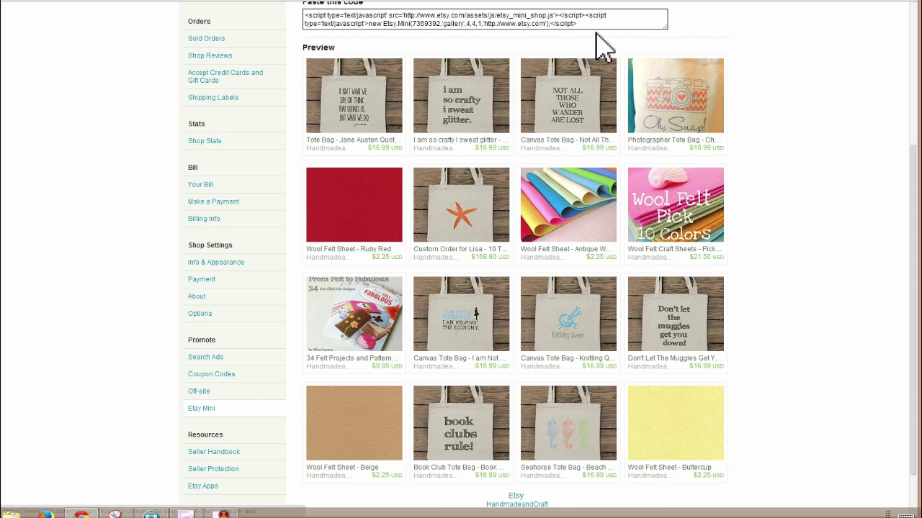
Step: Copy the updated embed code from the 'Paste this code' box
{"action": "left_click_drag", "start_coordinate": [600, 29], "coordinate": [304, 16]}
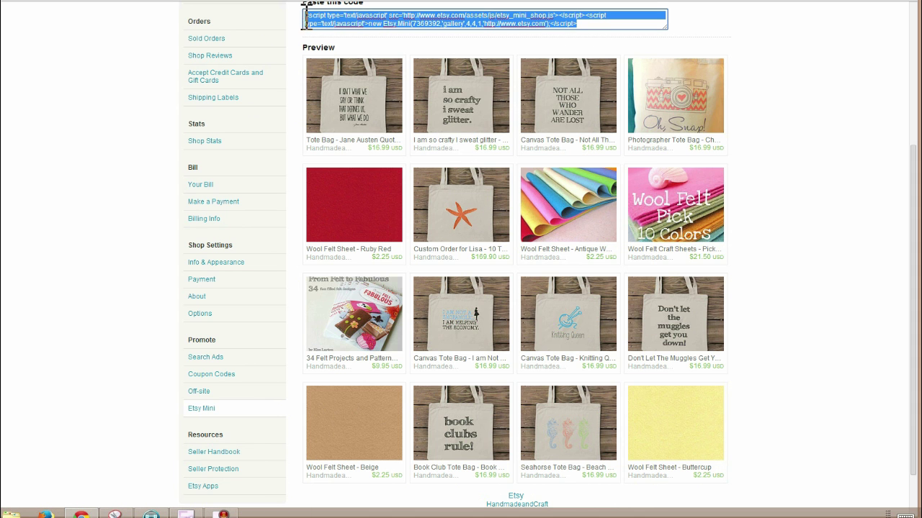
{"action": "right_click", "coordinate": [356, 29]}
{"action": "left_click", "coordinate": [378, 82]}
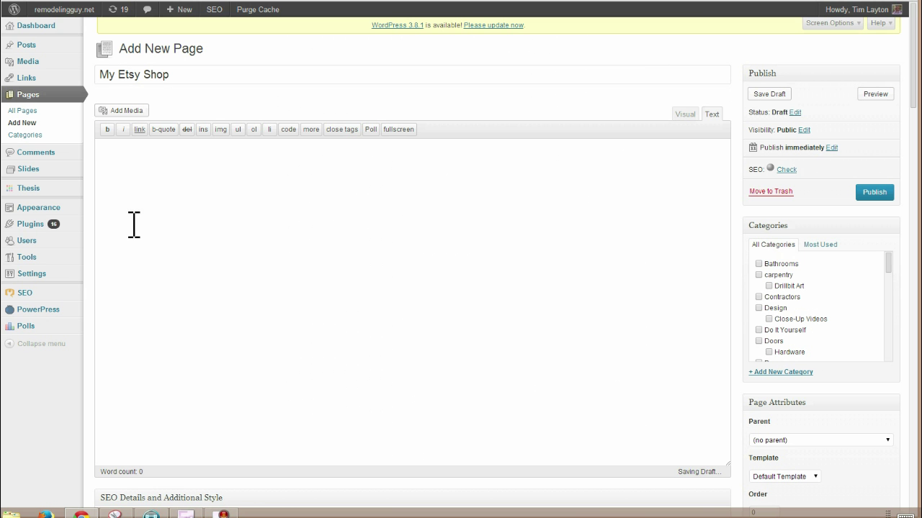
Step: Paste the Etsy Mini embed code into the My Etsy Shop page body
{"action": "right_click", "coordinate": [134, 169]}
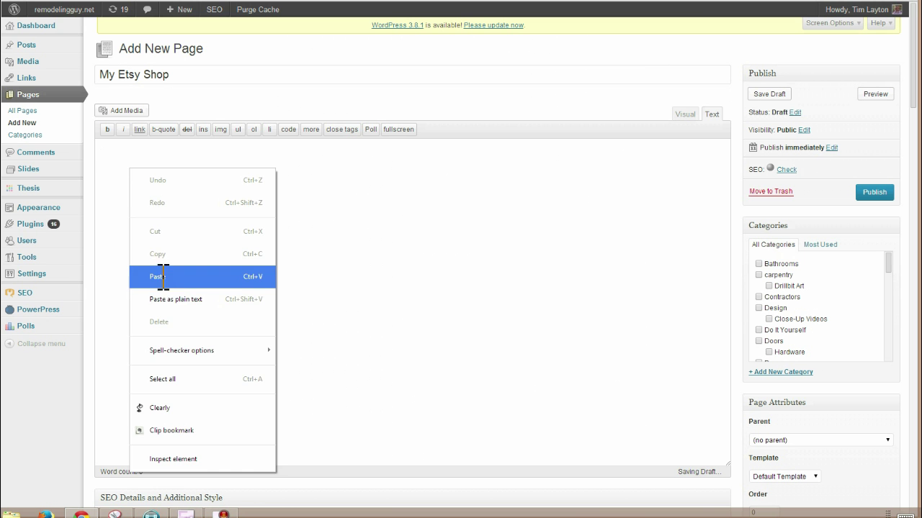
{"action": "left_click", "coordinate": [165, 276]}
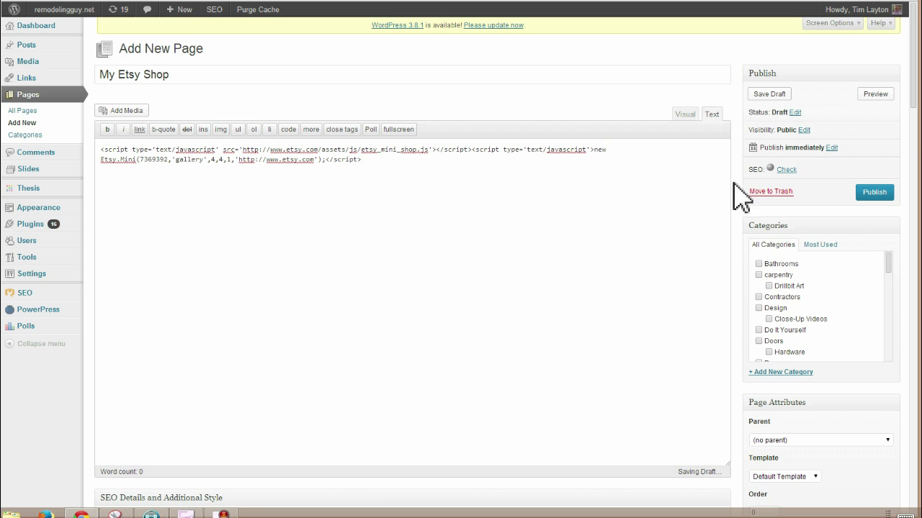
{"action": "left_click_drag", "start_coordinate": [912, 39], "coordinate": [880, 485]}
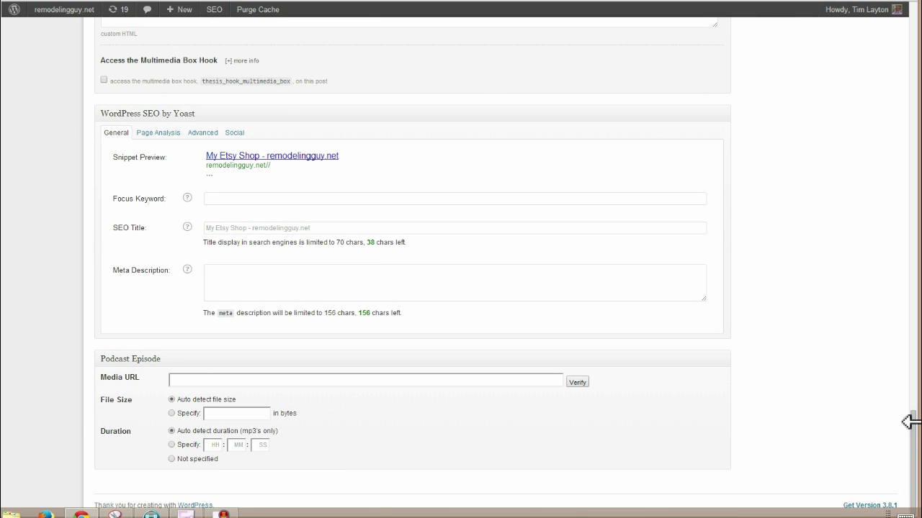
{"action": "left_click_drag", "start_coordinate": [916, 439], "coordinate": [913, 51]}
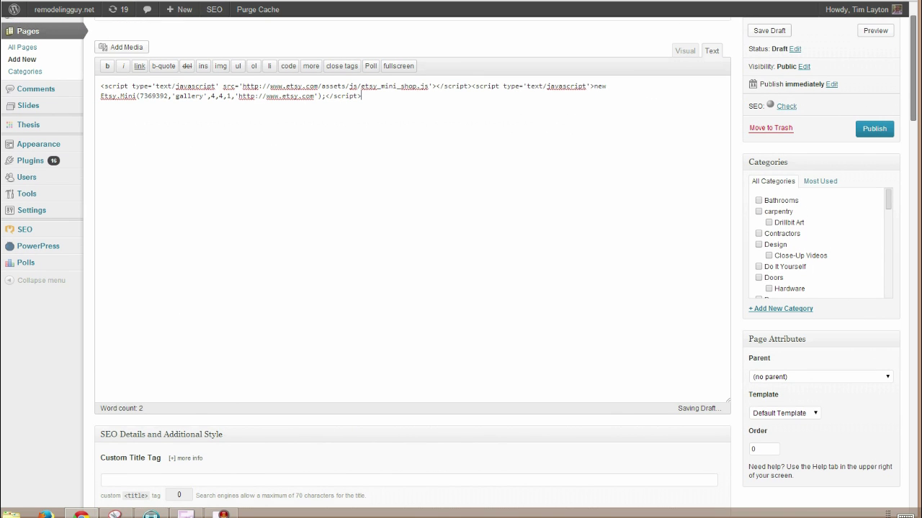
Step: Set the page template to No Sidebars, publish the page, and view it
{"action": "left_click", "coordinate": [816, 413]}
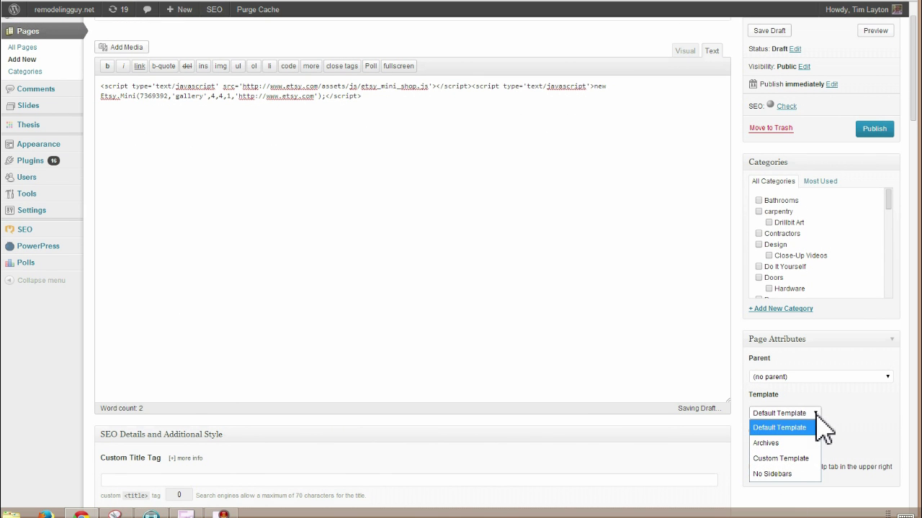
{"action": "left_click", "coordinate": [782, 473]}
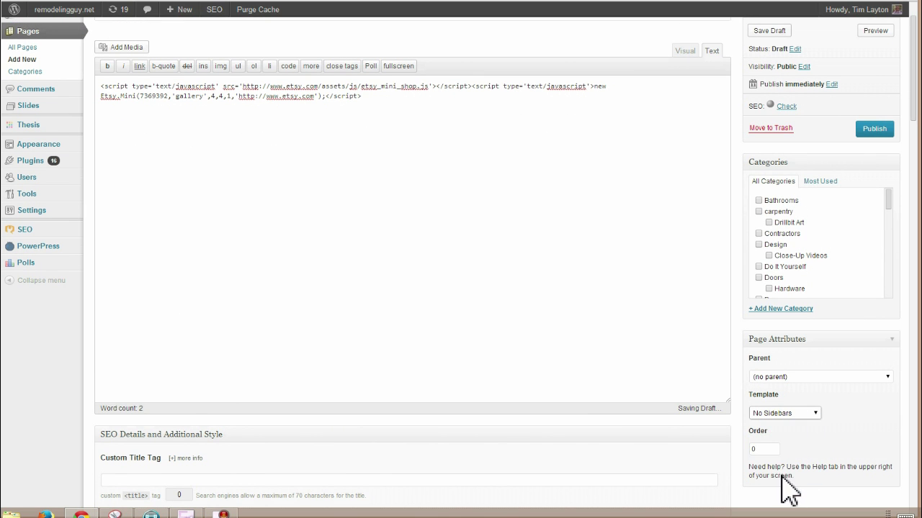
{"action": "left_click", "coordinate": [875, 130]}
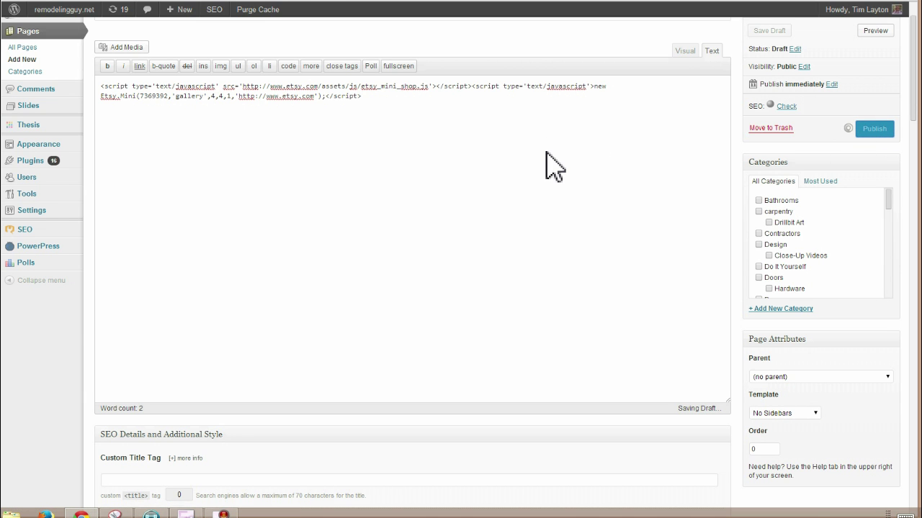
{"action": "left_click", "coordinate": [162, 74]}
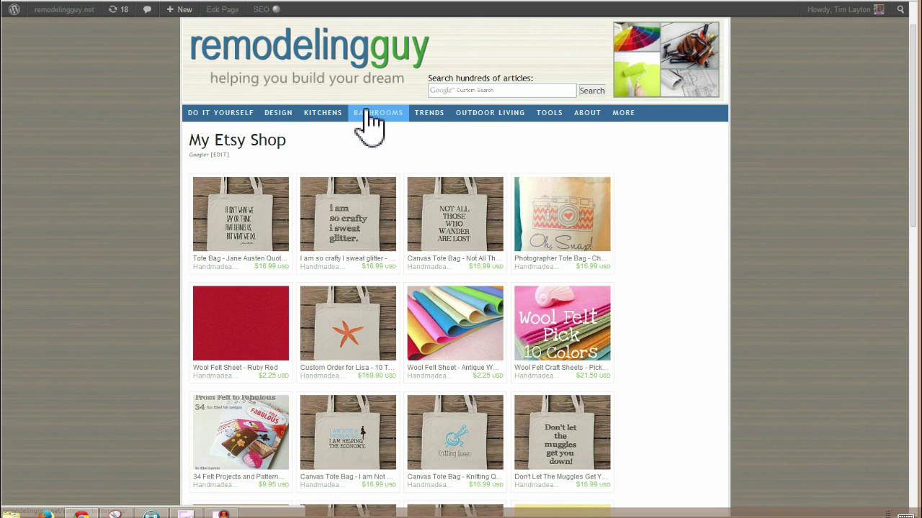
Step: Check the Etsy gallery grid on My Etsy Shop, then return home via the remodelingguy logo
{"action": "scroll", "coordinate": [650, 160], "scroll_direction": "down", "scroll_amount": 1}
{"action": "scroll", "coordinate": [652, 154], "scroll_direction": "down", "scroll_amount": 1}
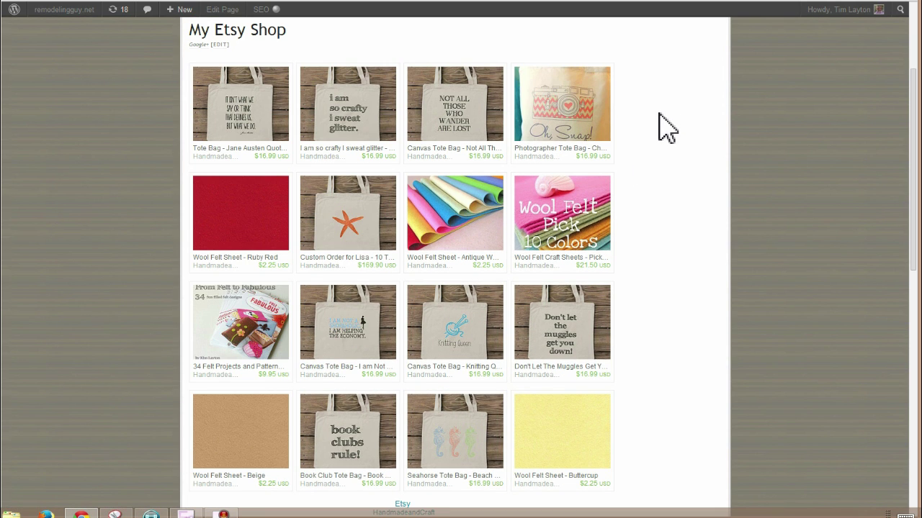
{"action": "scroll", "coordinate": [568, 171], "scroll_direction": "up", "scroll_amount": 1}
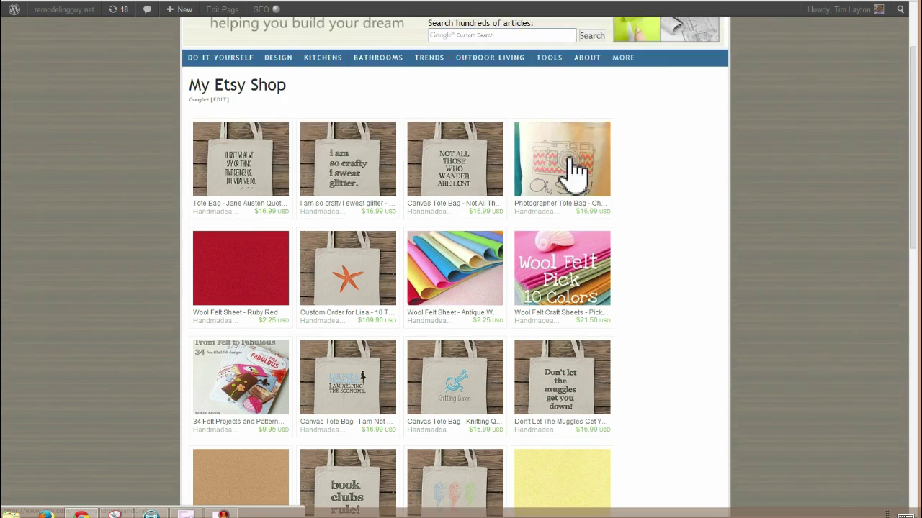
{"action": "scroll", "coordinate": [569, 180], "scroll_direction": "down", "scroll_amount": 4}
{"action": "scroll", "coordinate": [561, 194], "scroll_direction": "up", "scroll_amount": 3}
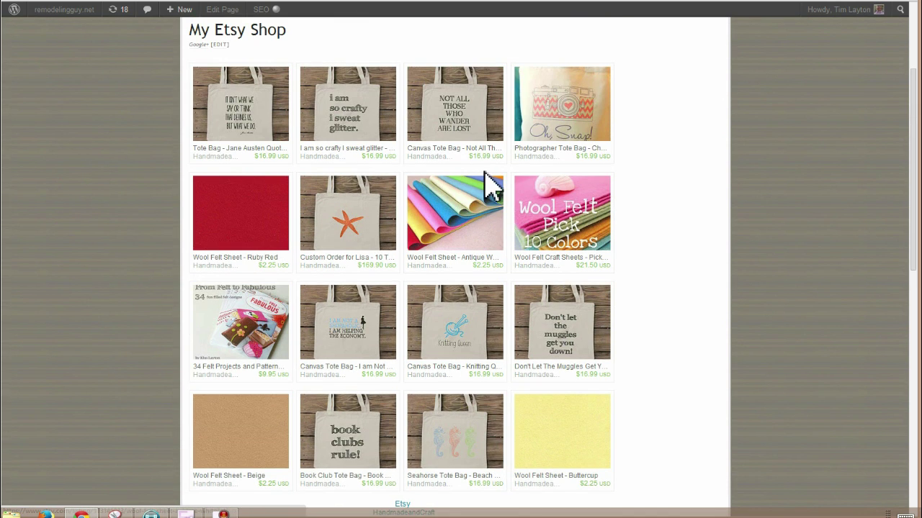
{"action": "scroll", "coordinate": [461, 122], "scroll_direction": "up", "scroll_amount": 2}
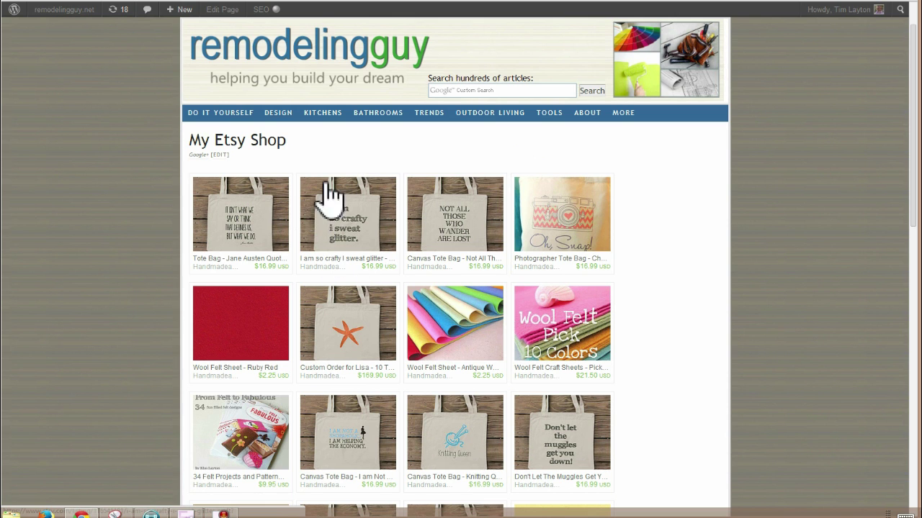
{"action": "left_click", "coordinate": [310, 47]}
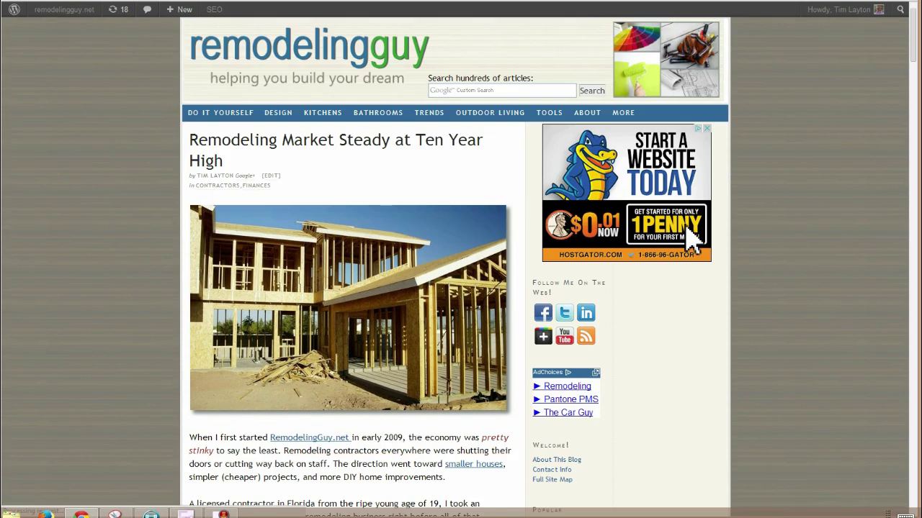
Step: Scroll down the remodelingguy.net home page before moving to the Everything Etsy listing
{"action": "scroll", "coordinate": [691, 238], "scroll_direction": "down", "scroll_amount": 7}
{"action": "scroll", "coordinate": [684, 238], "scroll_direction": "down", "scroll_amount": 10}
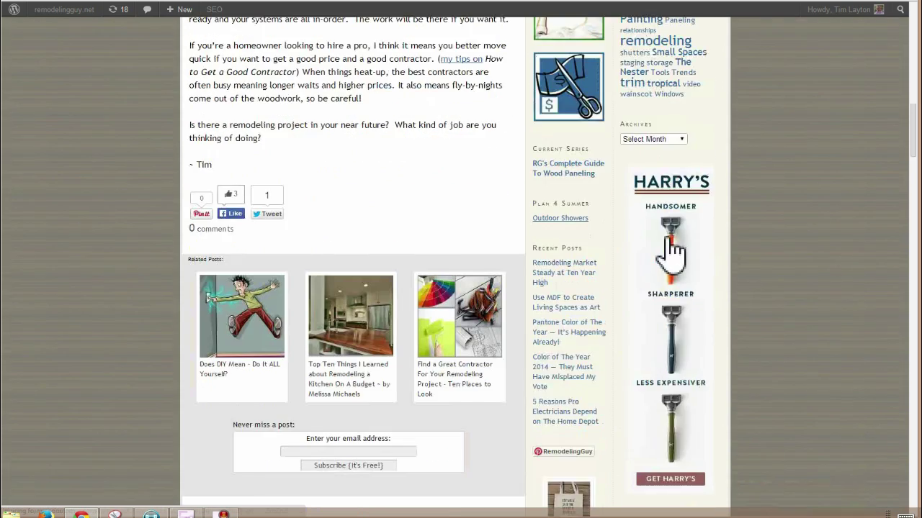
{"action": "scroll", "coordinate": [658, 241], "scroll_direction": "down", "scroll_amount": 1}
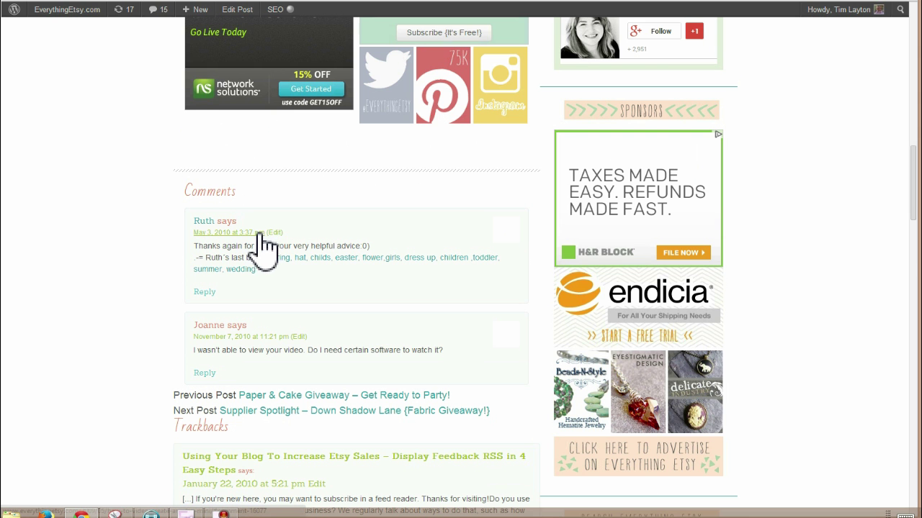
Step: Scroll the 'How-To Video – Create An Etsy-Mini' post back up to its top
{"action": "scroll", "coordinate": [264, 247], "scroll_direction": "down", "scroll_amount": 5}
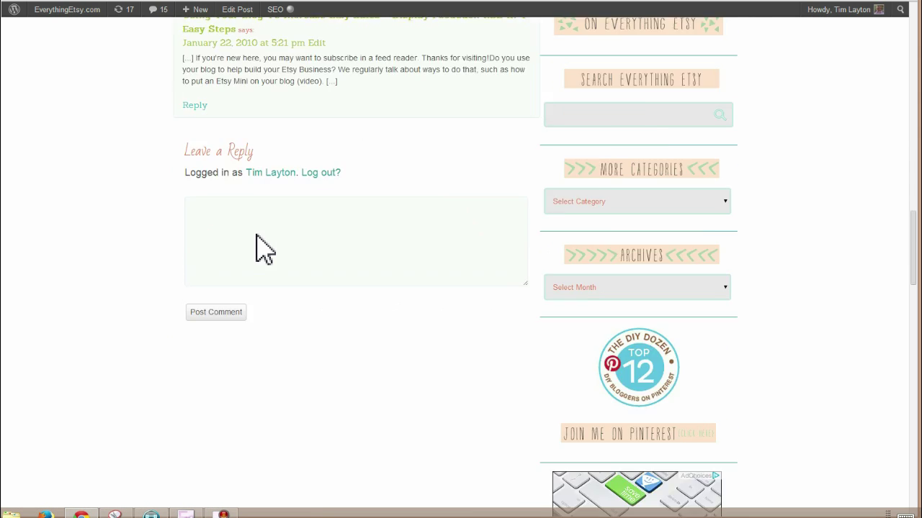
{"action": "scroll", "coordinate": [264, 247], "scroll_direction": "up", "scroll_amount": 1}
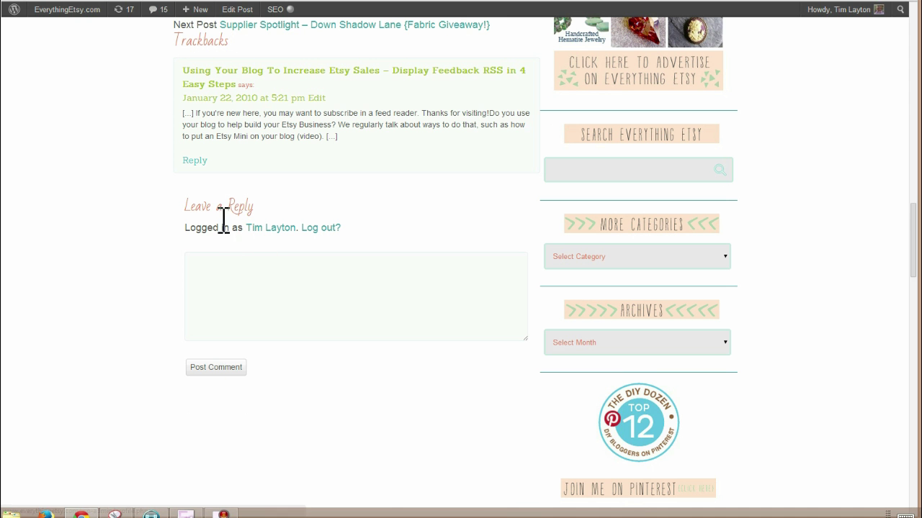
{"action": "scroll", "coordinate": [396, 222], "scroll_direction": "up", "scroll_amount": 12}
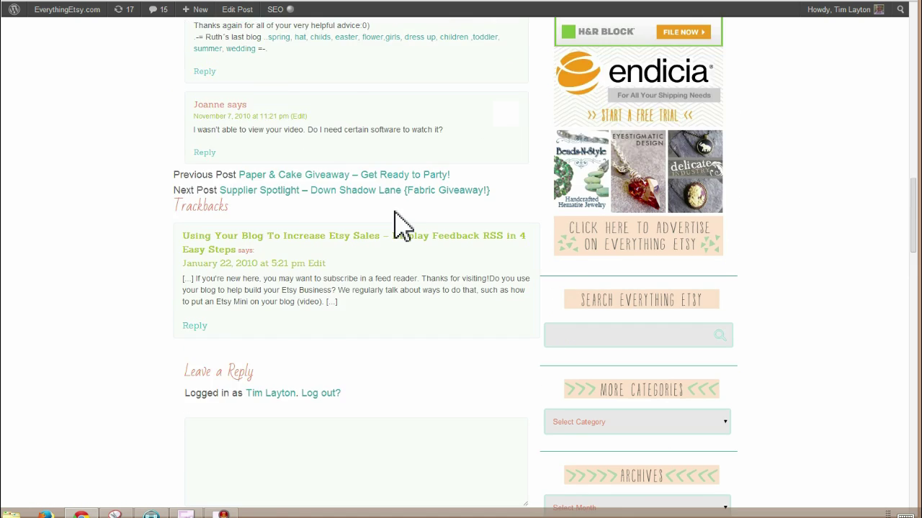
{"action": "scroll", "coordinate": [396, 205], "scroll_direction": "up", "scroll_amount": 10}
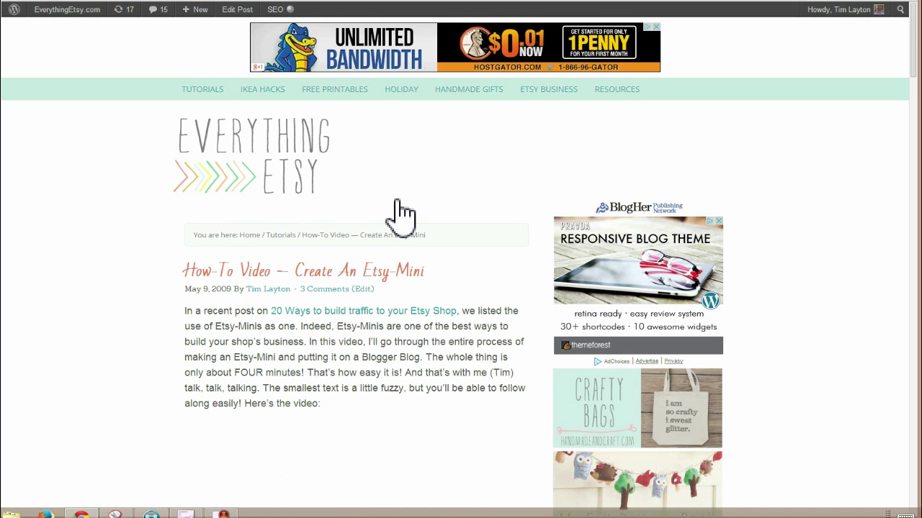